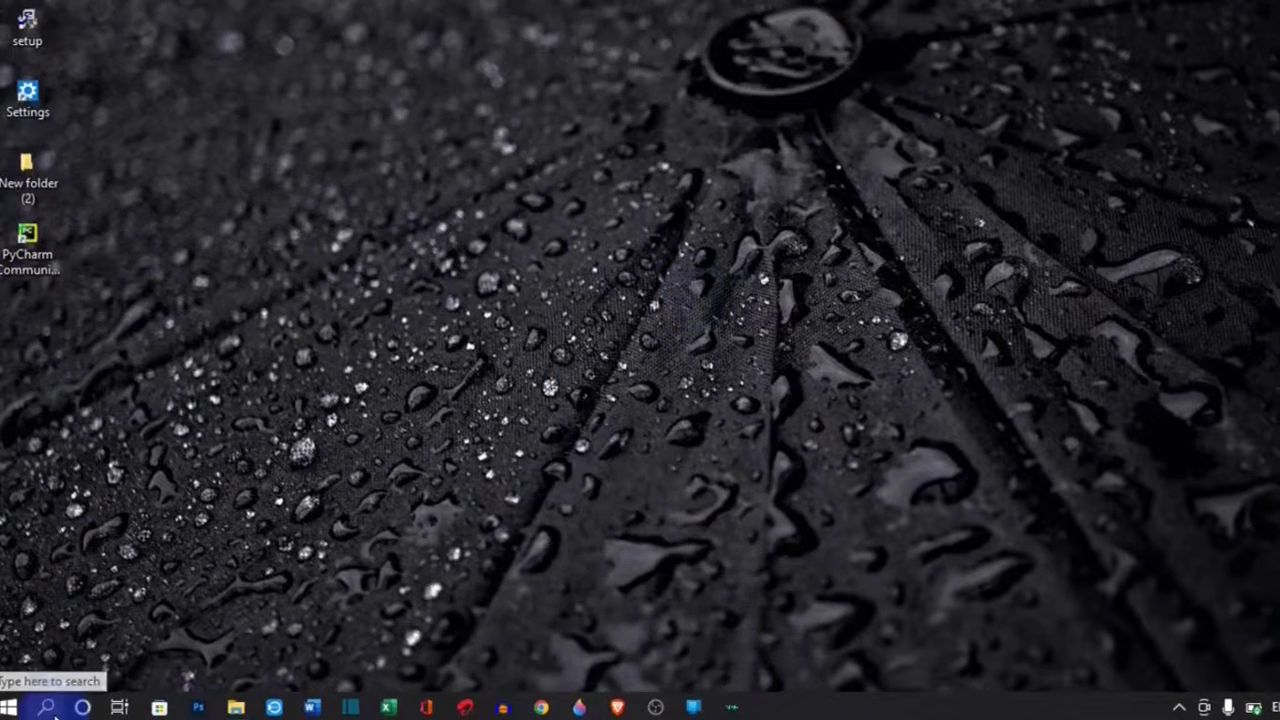
Find Snip & Sketch with the Windows search and open it
click(47, 703)
text(SNIP)
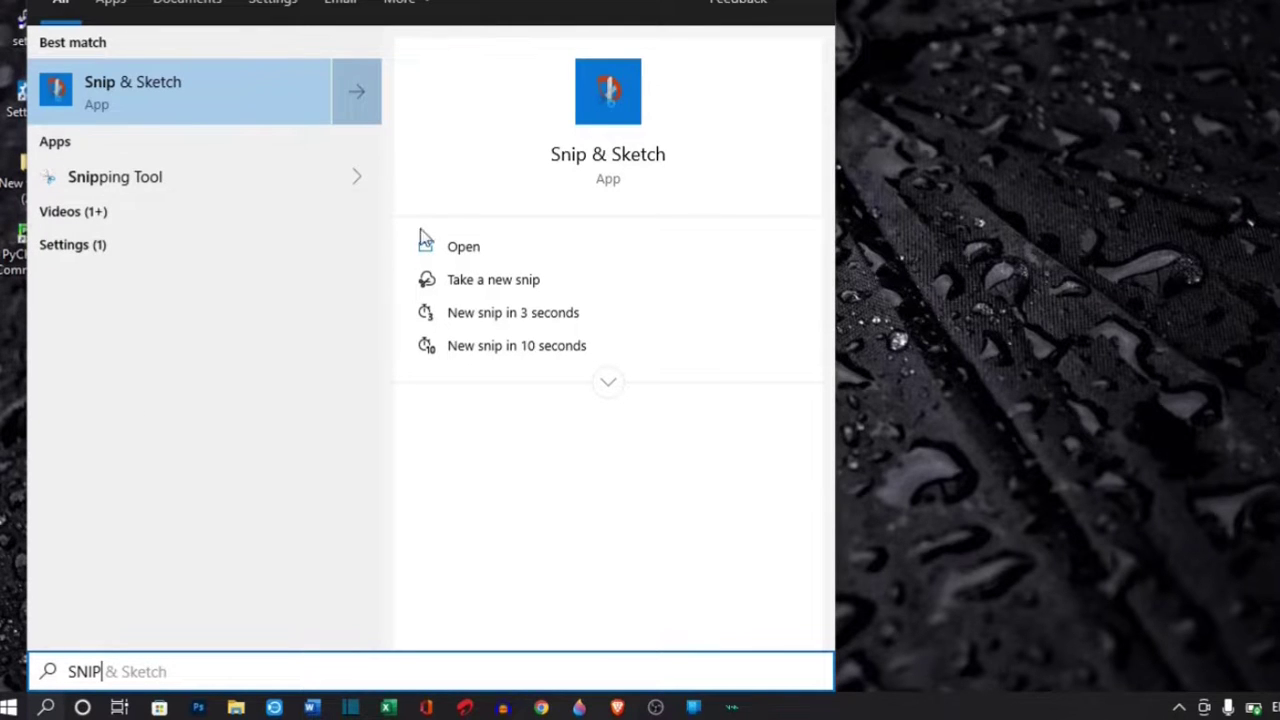
click(513, 250)
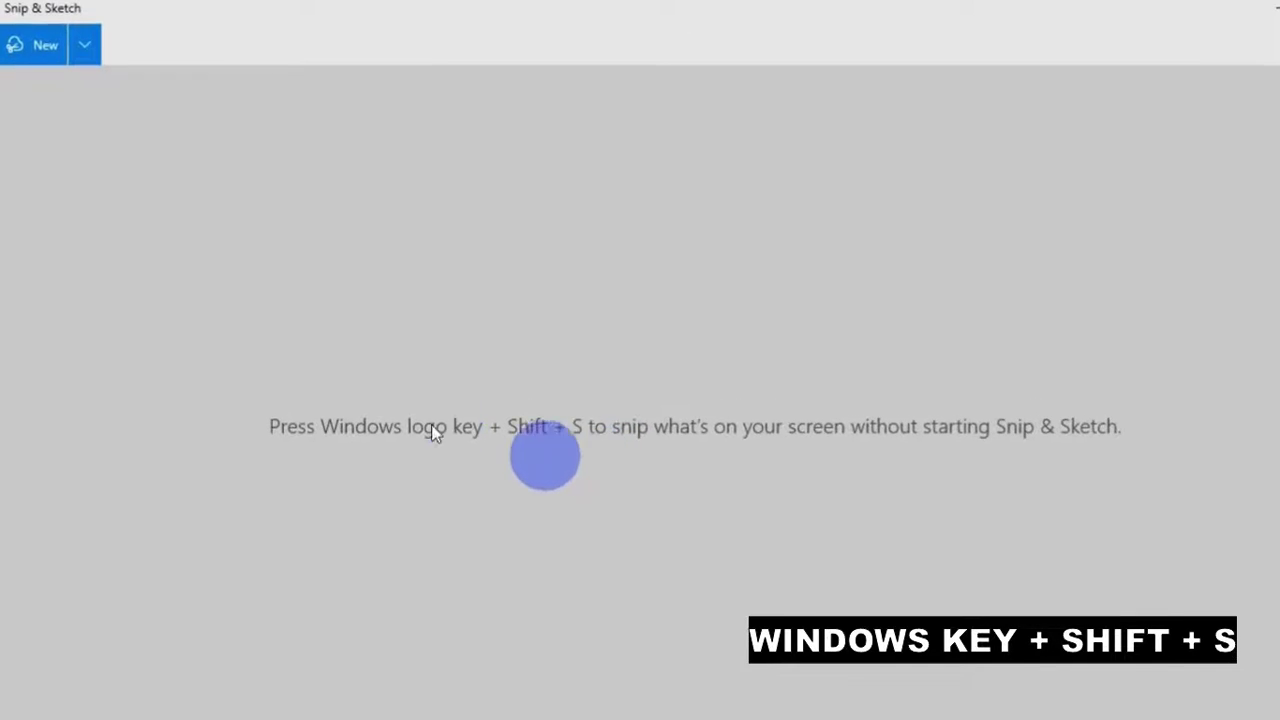
Capture a rectangular snip of the desktop wallpaper and start another snip in freeform mode
click(85, 48)
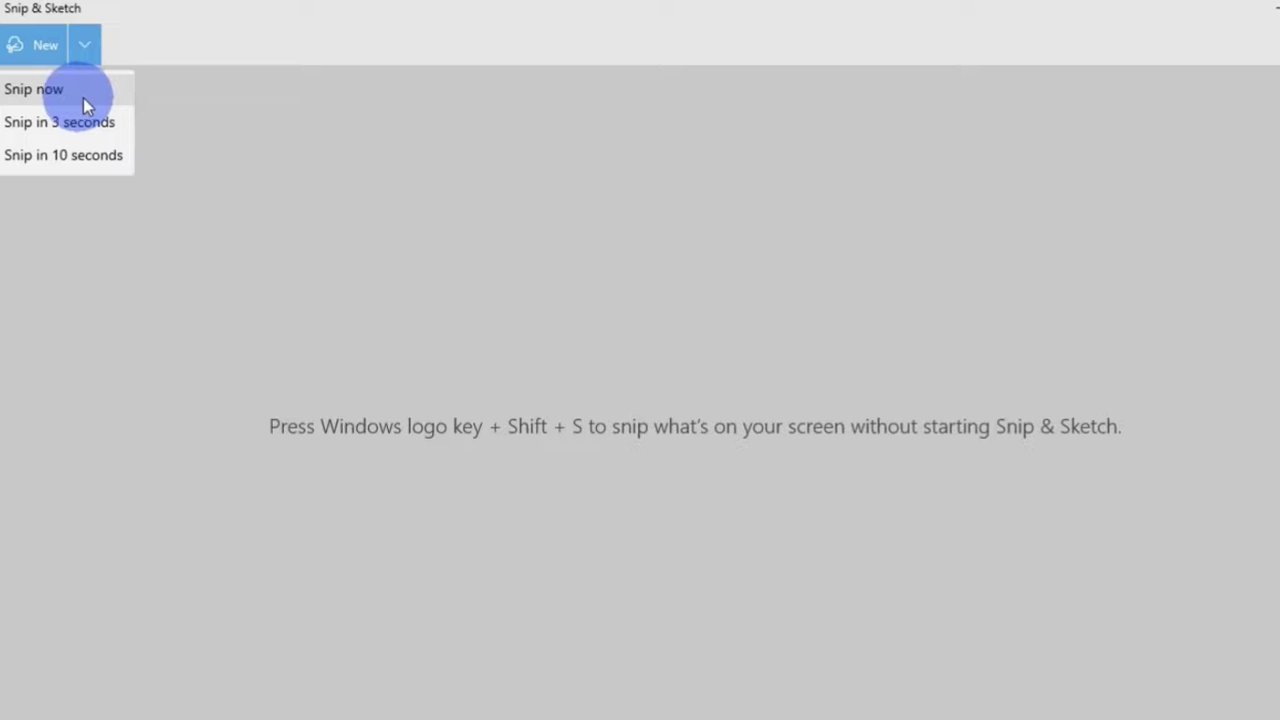
click(40, 48)
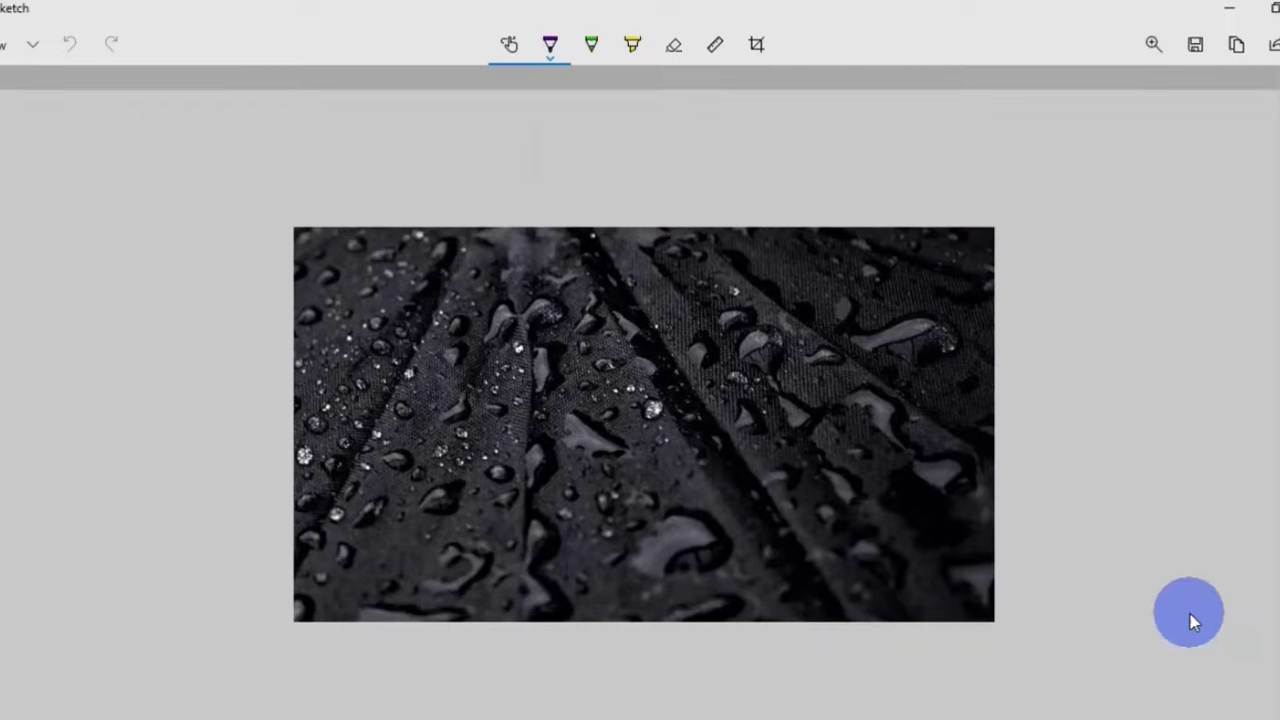
click(12, 44)
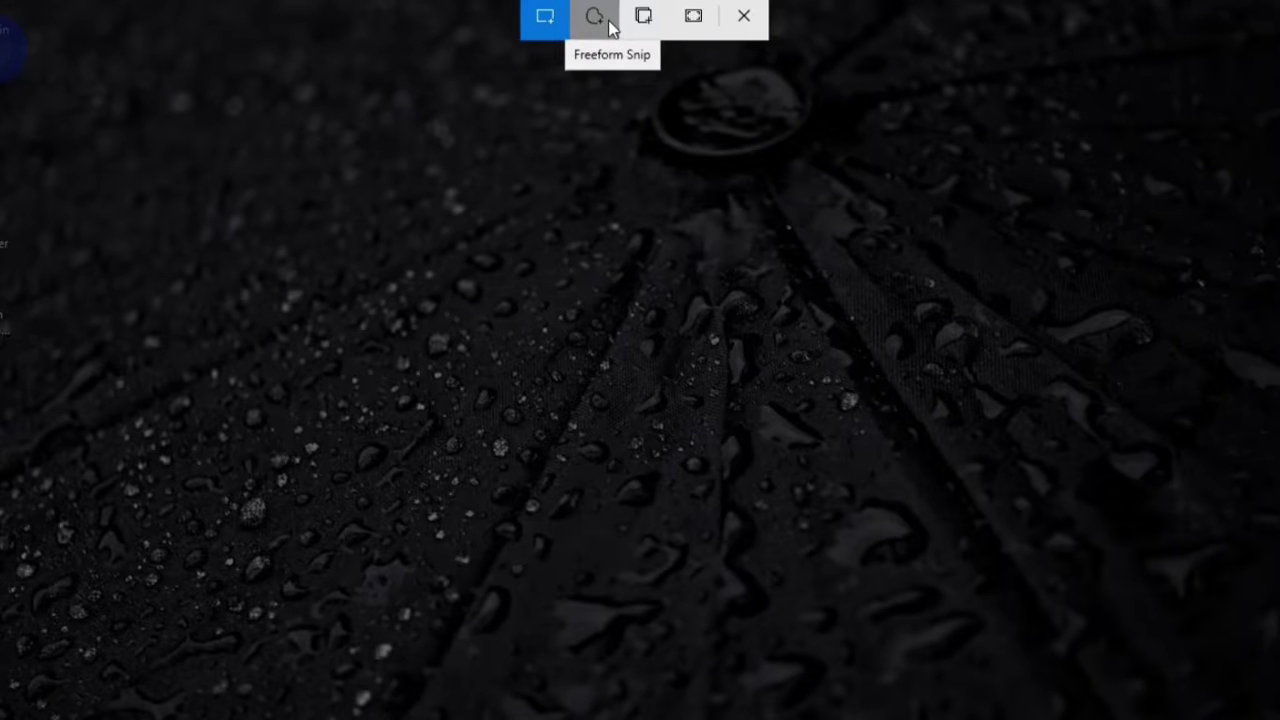
click(609, 26)
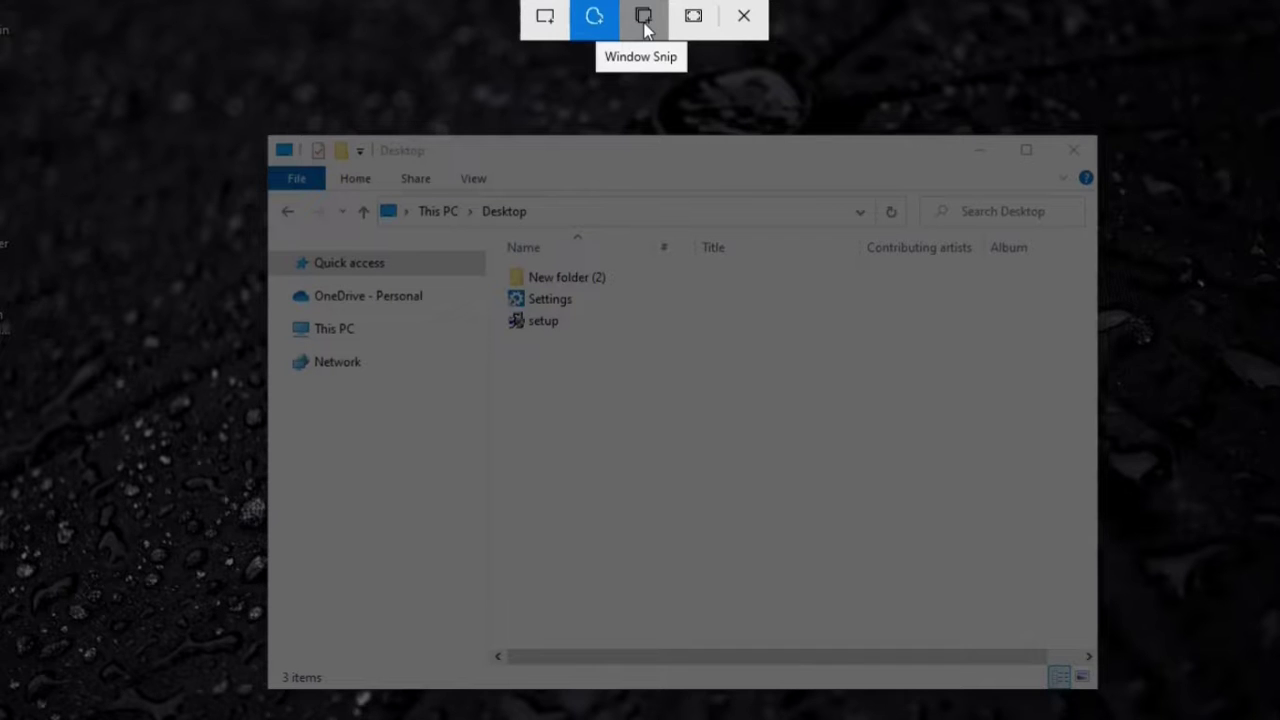
Capture the Desktop folder window as a window snip and the entire screen as a fullscreen snip
click(645, 28)
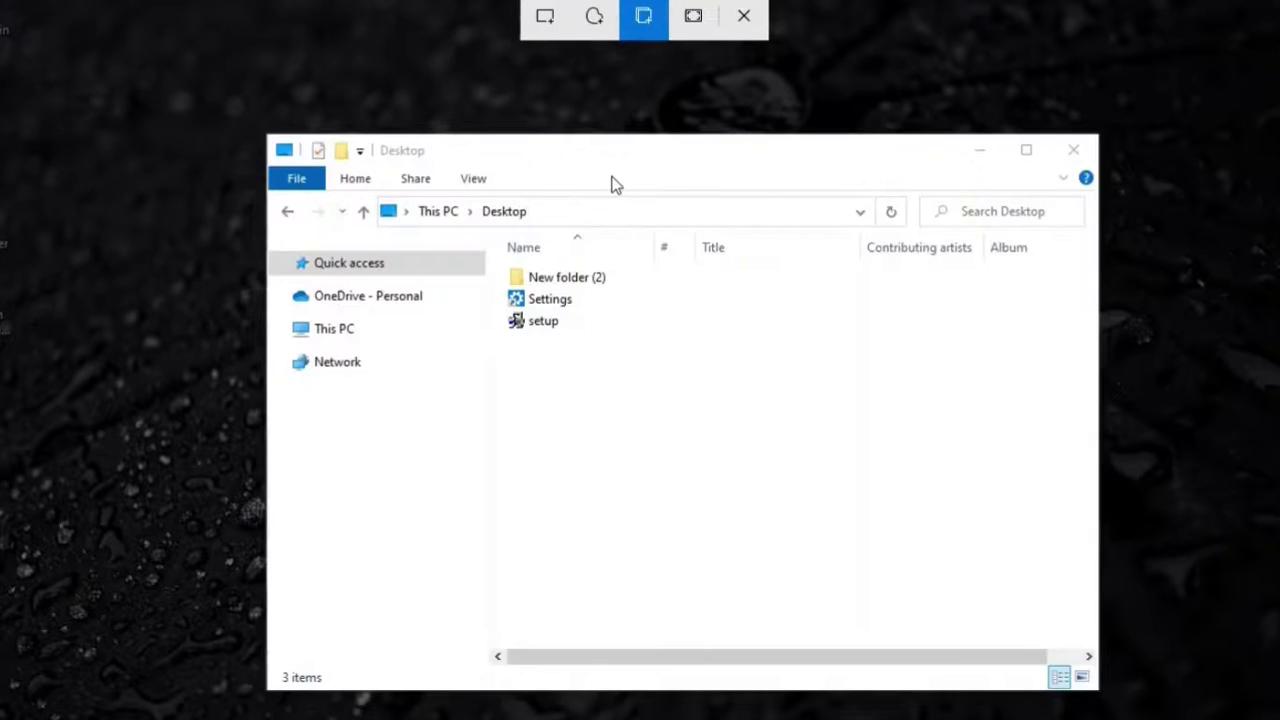
click(615, 185)
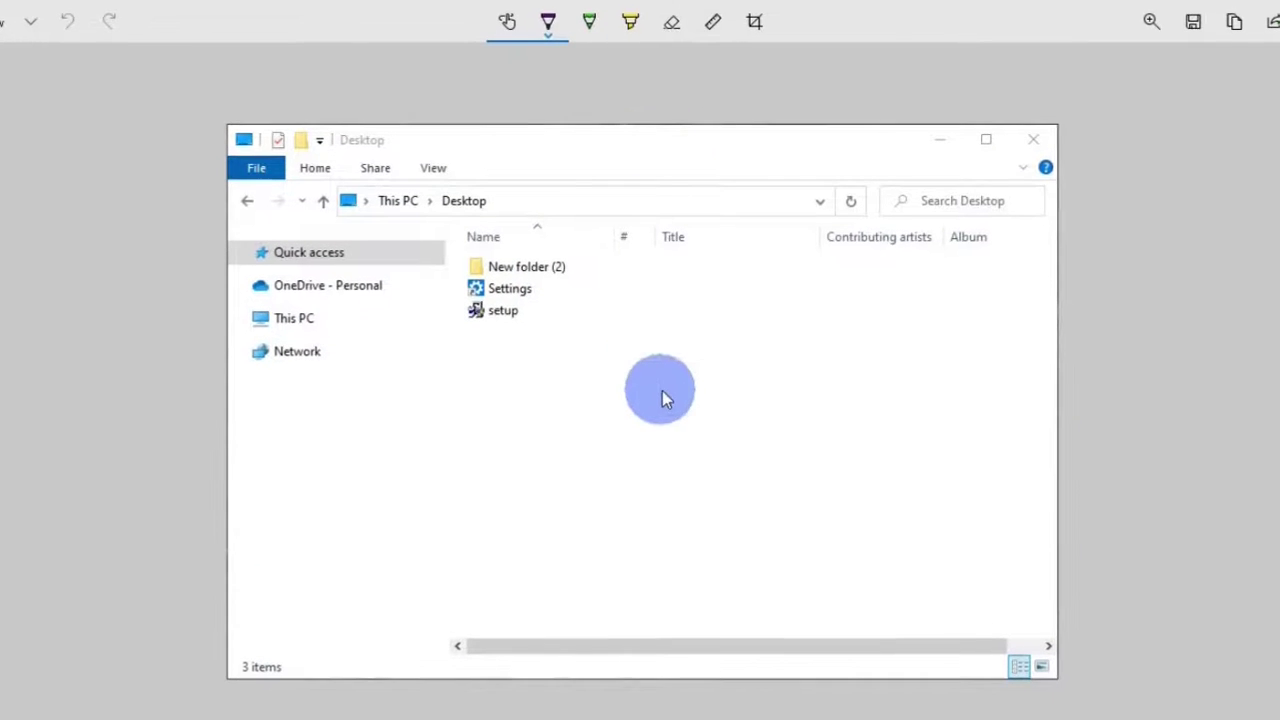
key(ctrl+n)
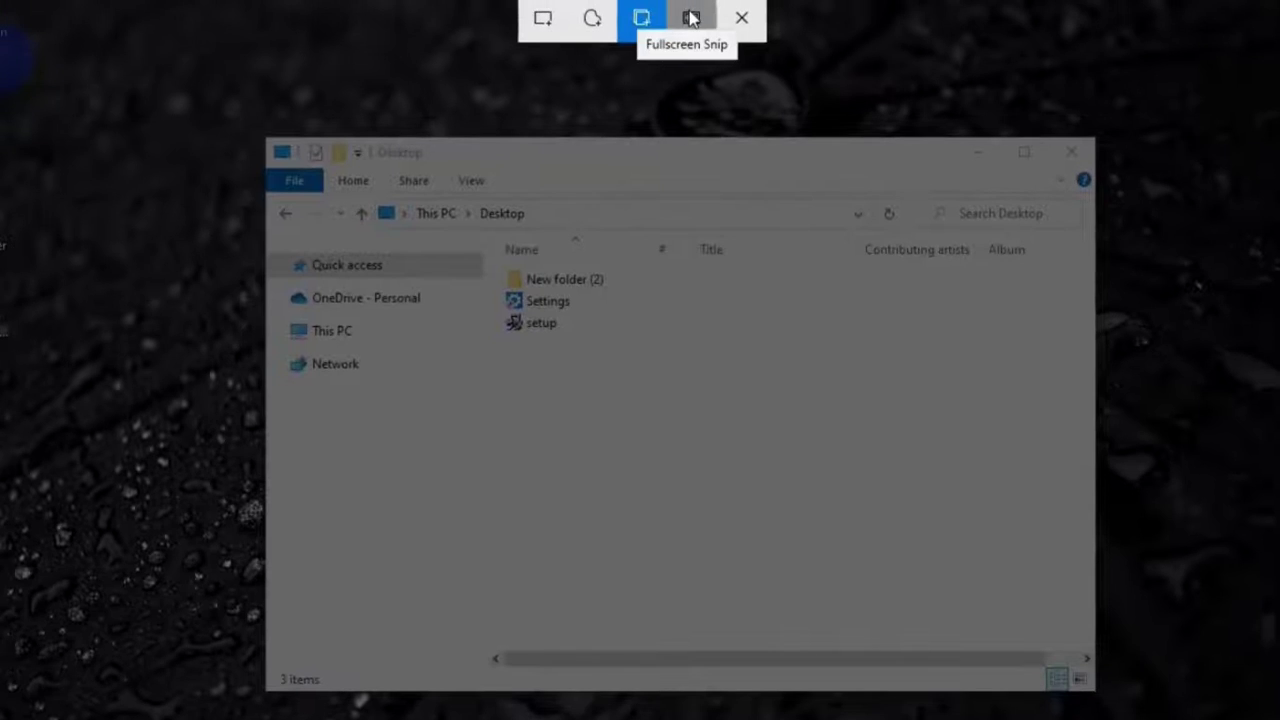
click(691, 18)
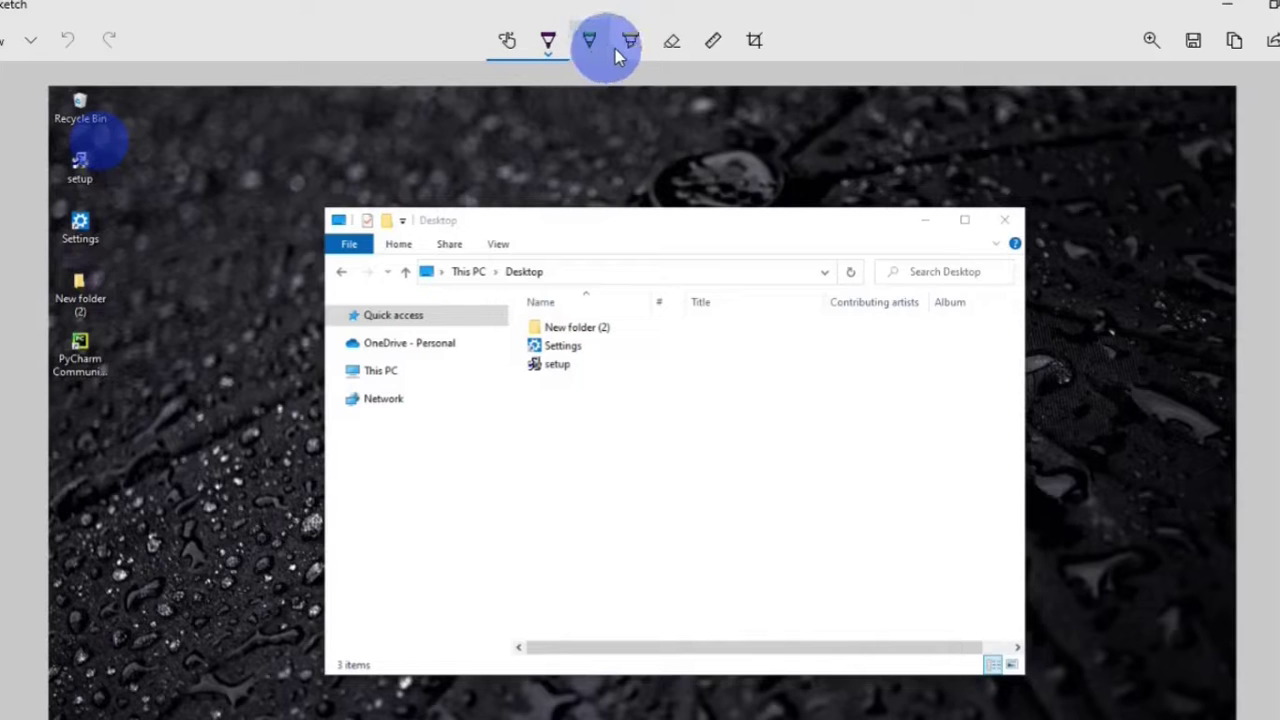
Reduce the purple ballpoint pen's size and draw a line across the full width of the screenshot
click(548, 40)
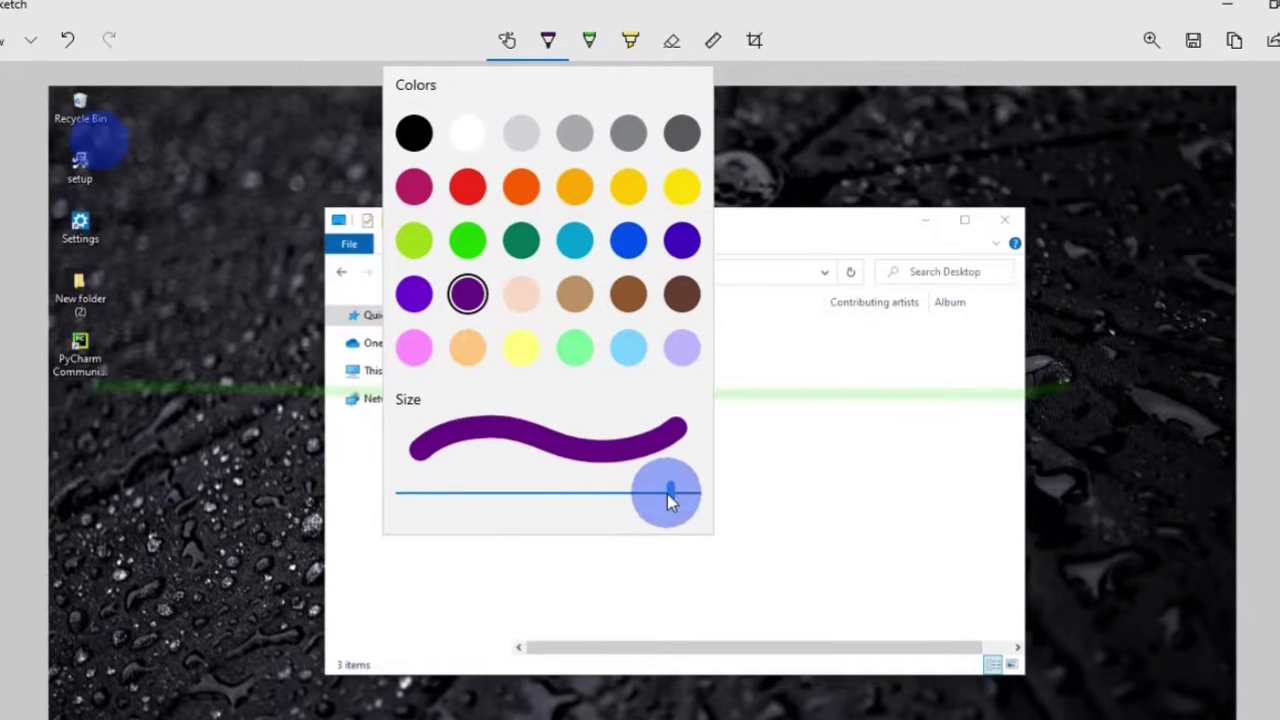
mouse_move(667, 494)
mouse_down()
mouse_move(463, 495)
mouse_move(601, 497)
mouse_up()
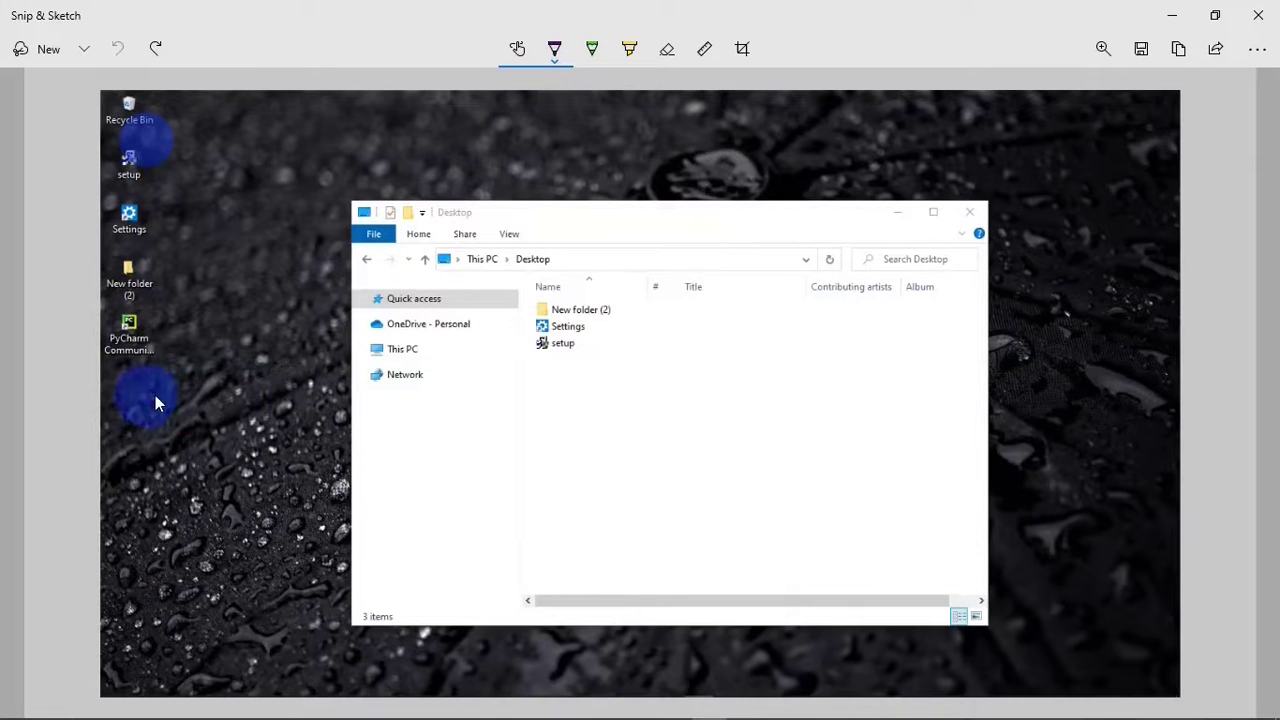
drag(140, 396, 1044, 475)
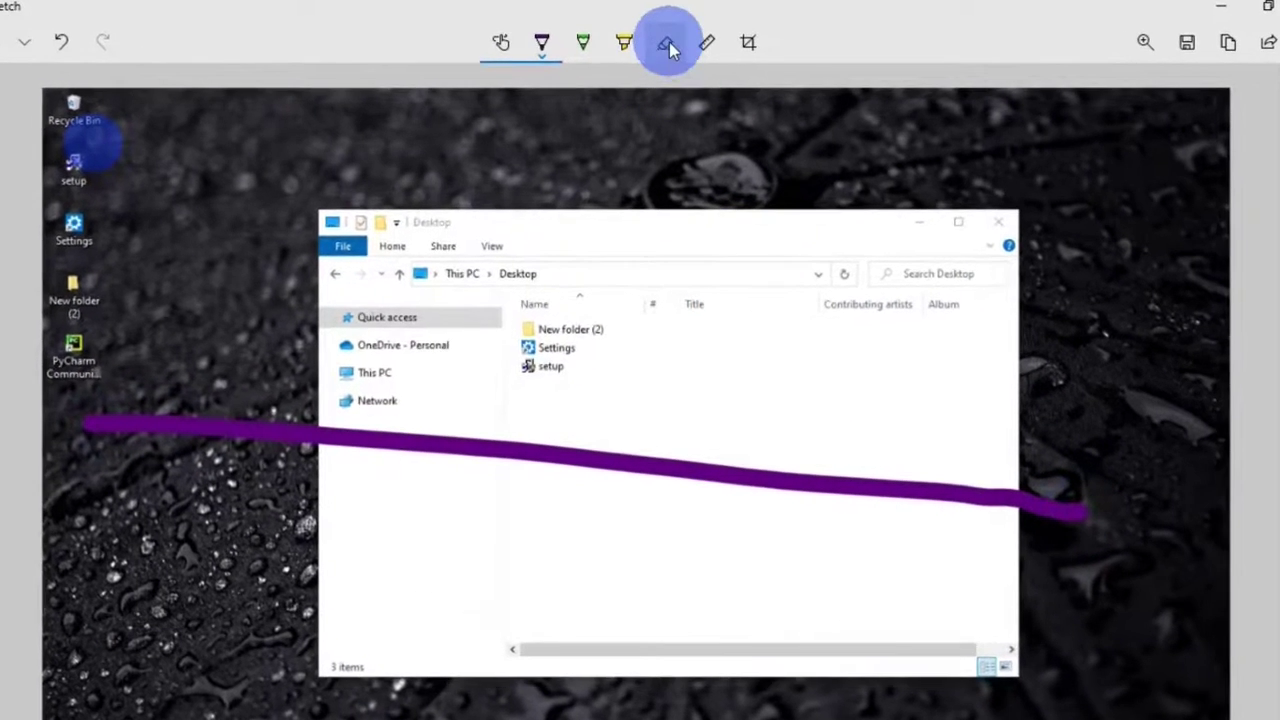
Erase the purple line with the Eraser and undo the erasure
click(668, 46)
click(140, 438)
key(ctrl+z)
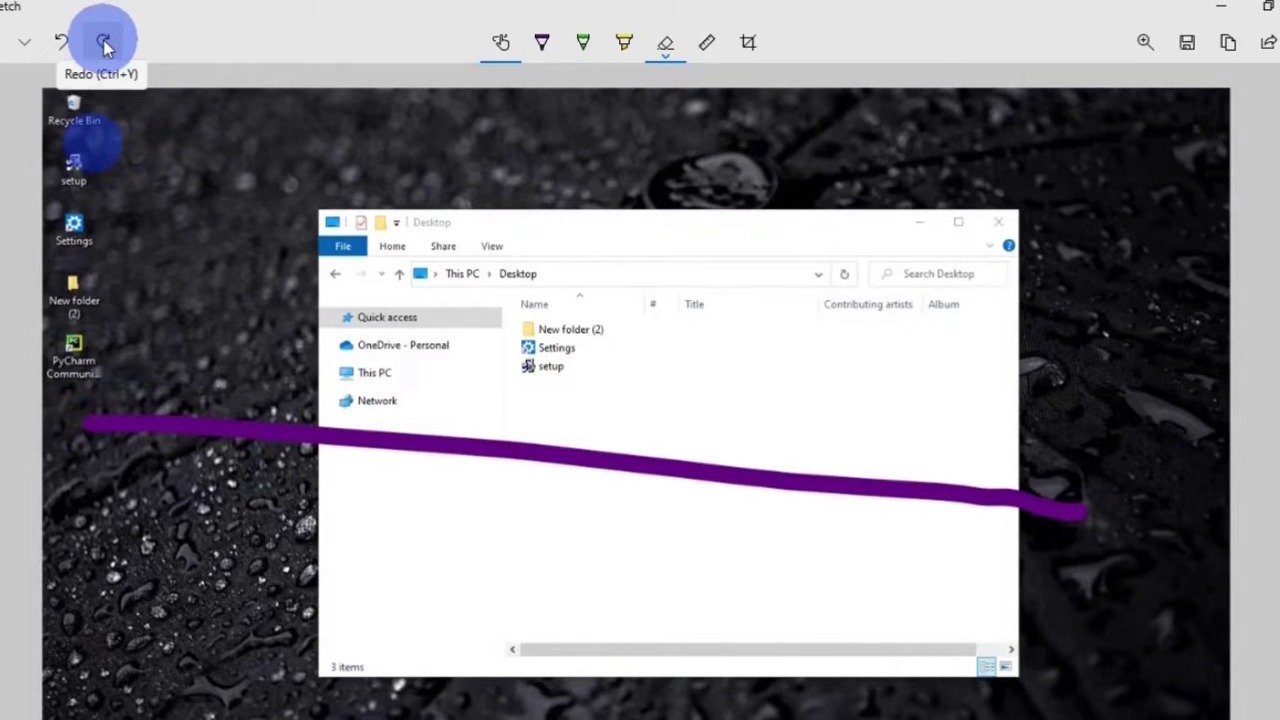
Undo the purple pen stroke and redo it
click(60, 47)
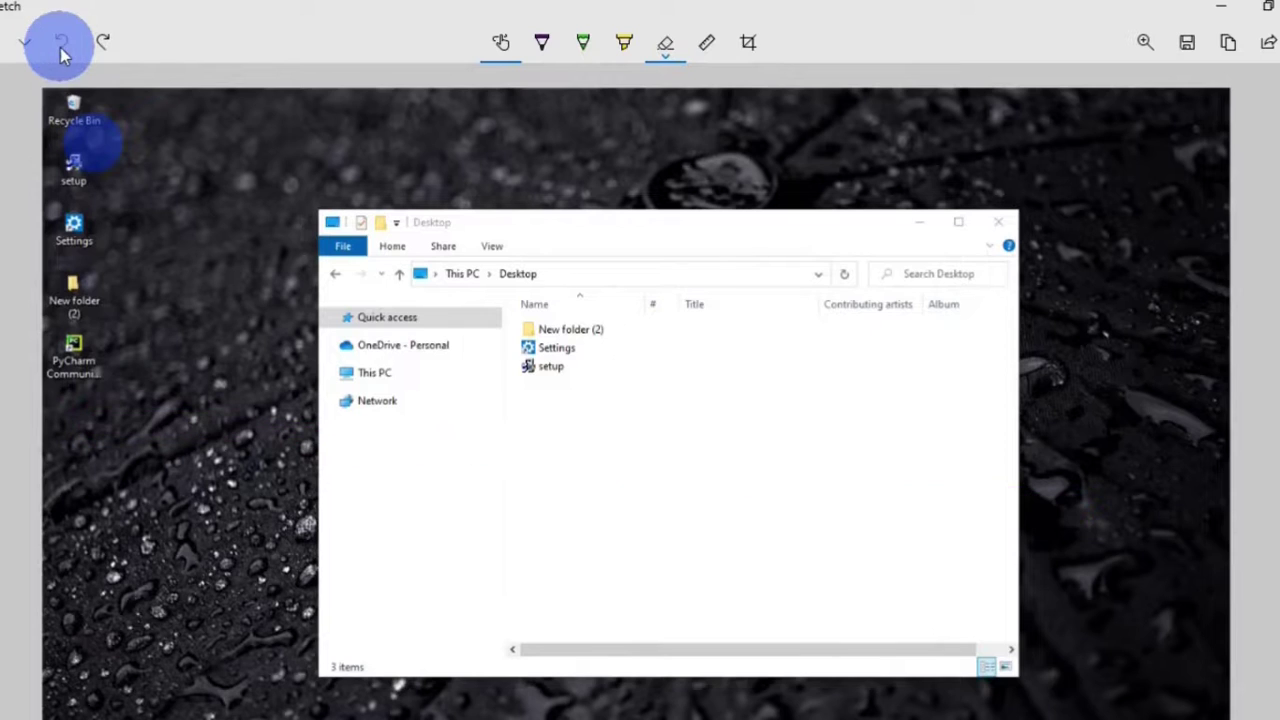
click(104, 47)
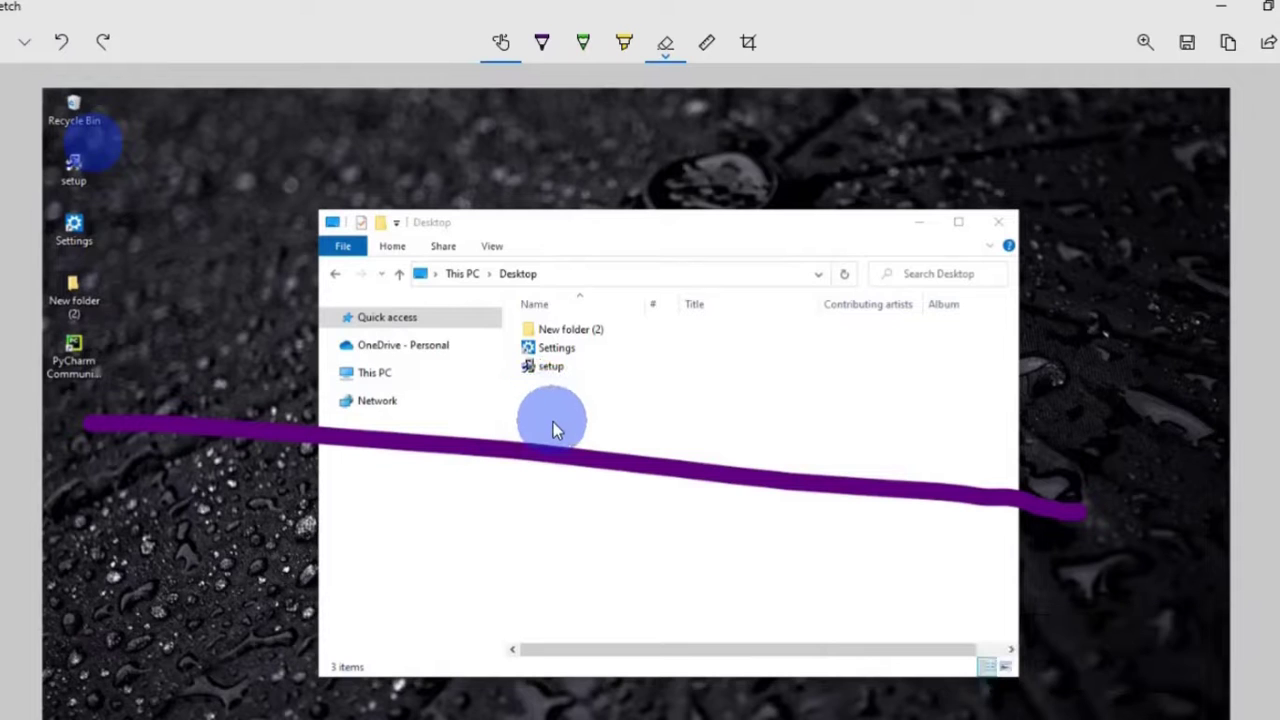
Show the ruler and draw a straight horizontal orange line along its upper edge across the screenshot
click(710, 45)
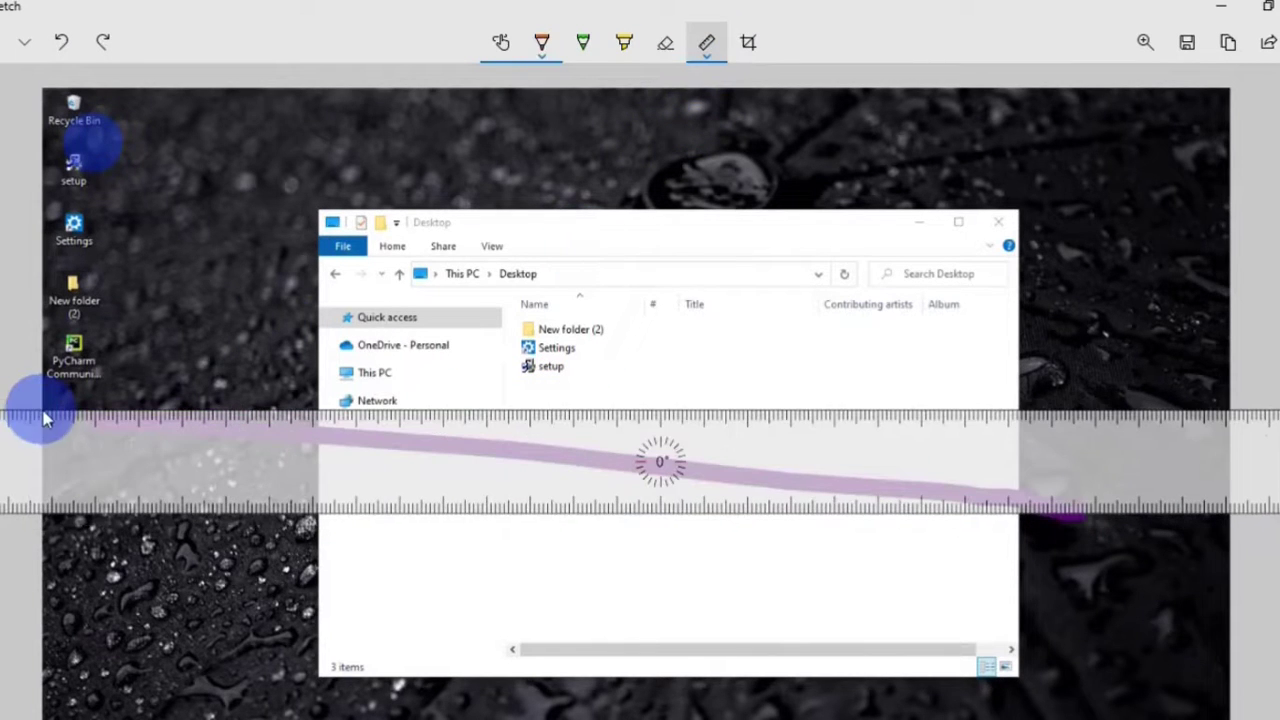
mouse_move(43, 414)
mouse_down()
mouse_move(368, 437)
mouse_move(1275, 412)
mouse_up()
Reposition the ruler, rotate it to 53°, and draw an orange diagonal line along its edge
mouse_move(668, 487)
mouse_down()
mouse_move(663, 557)
mouse_move(658, 509)
mouse_up()
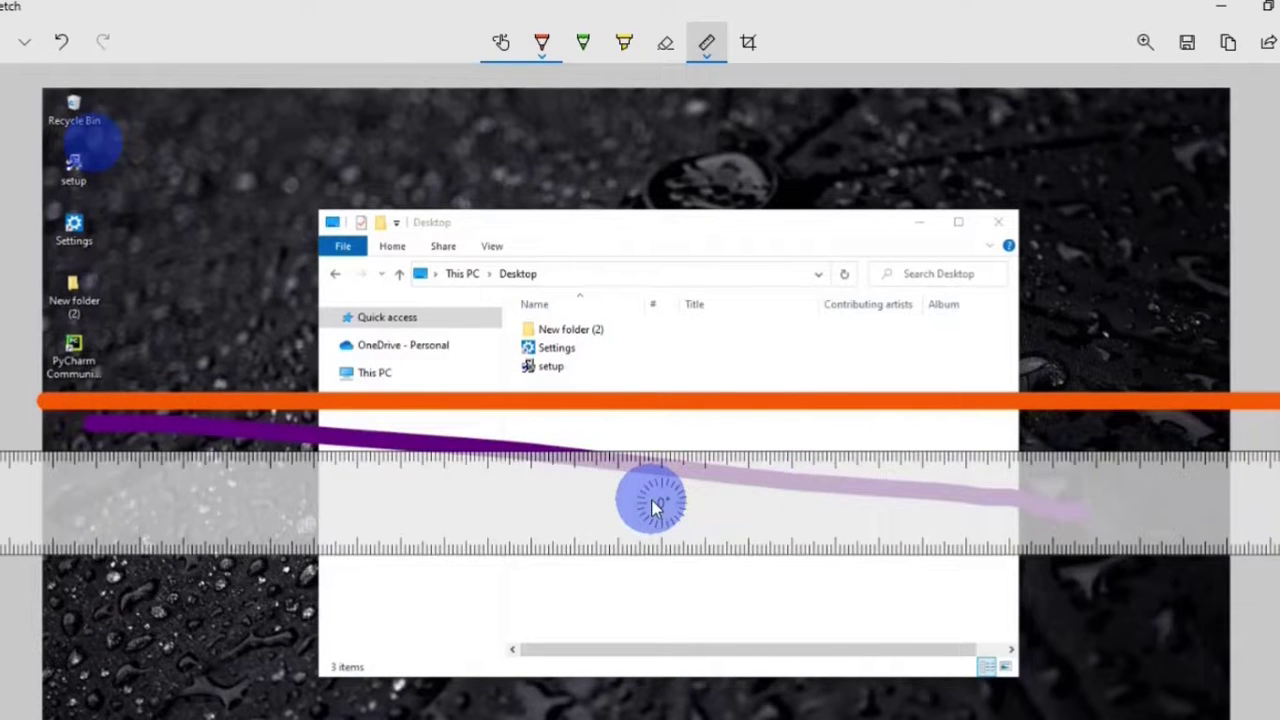
scroll(652, 507, up, 10)
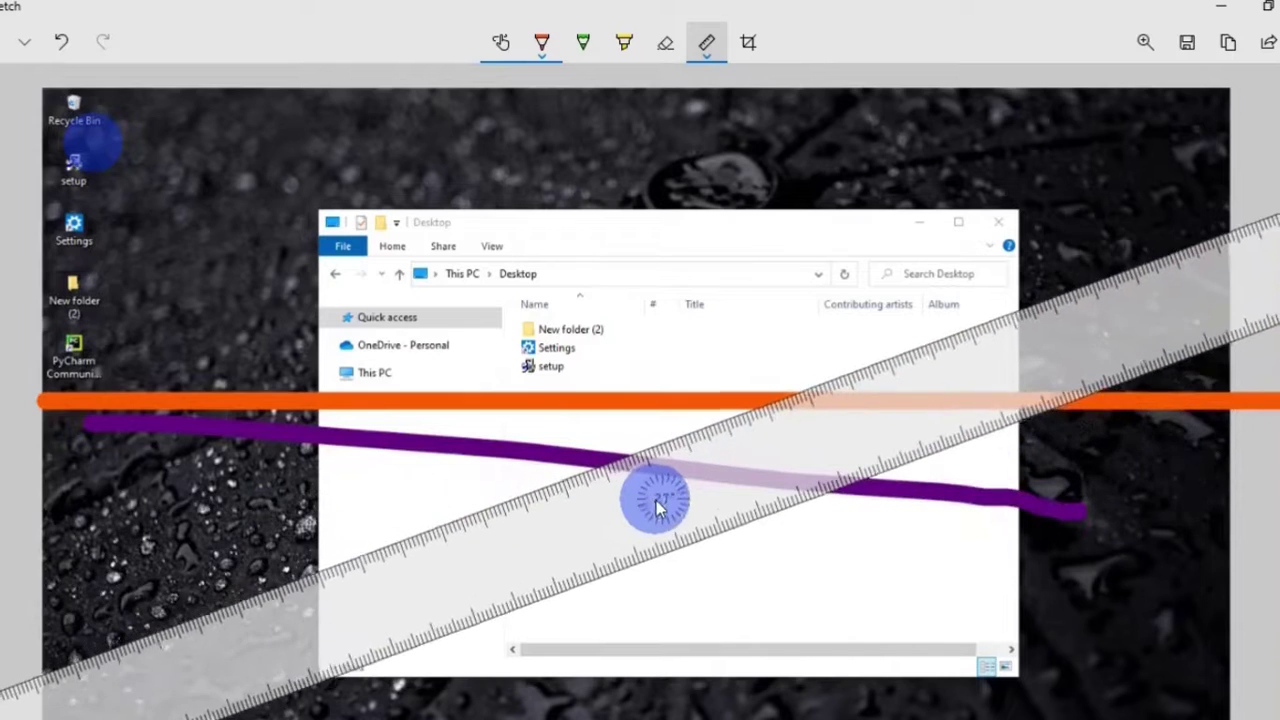
scroll(656, 505, up, 15)
scroll(656, 505, down, 12)
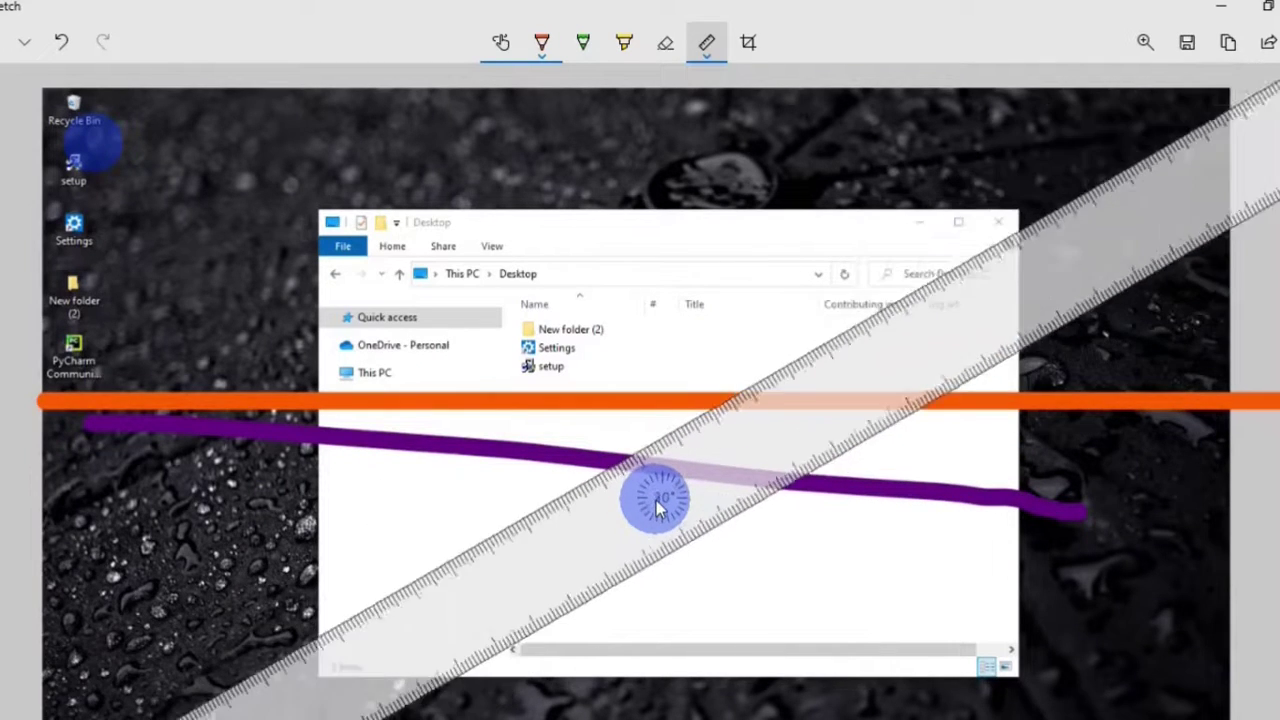
scroll(656, 500, up, 8)
scroll(686, 246, down, 1)
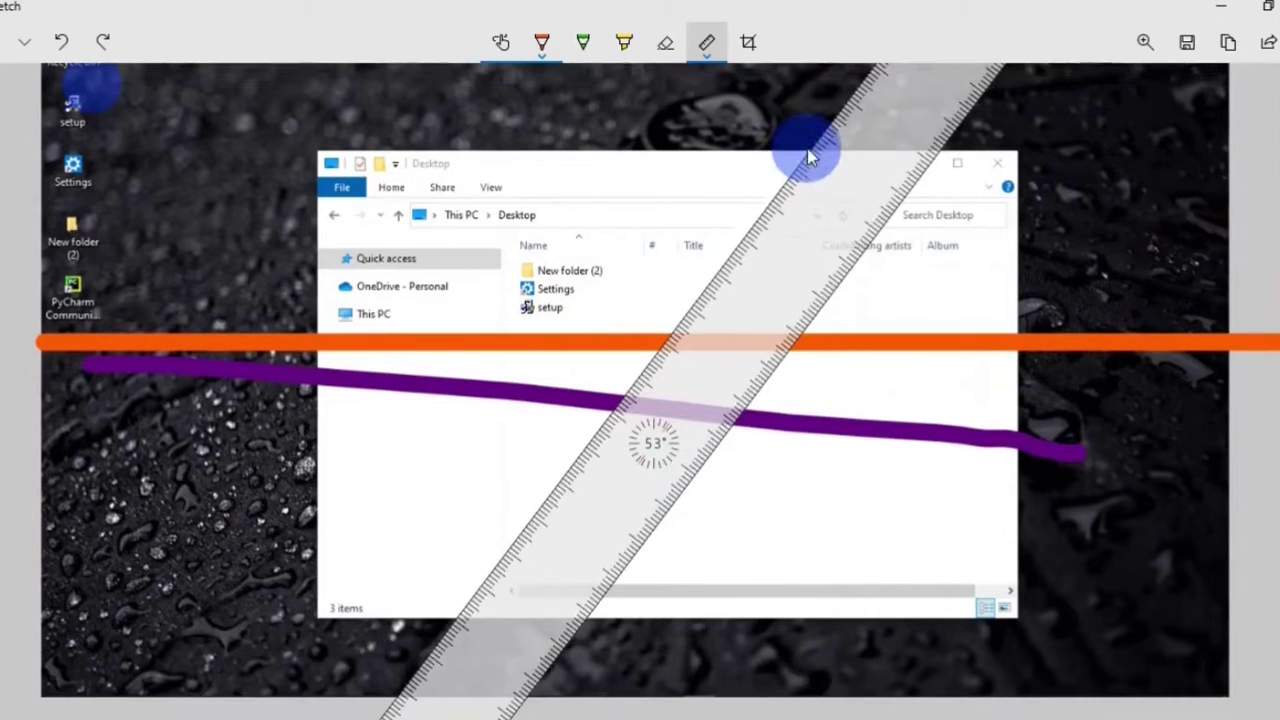
drag(810, 158, 352, 718)
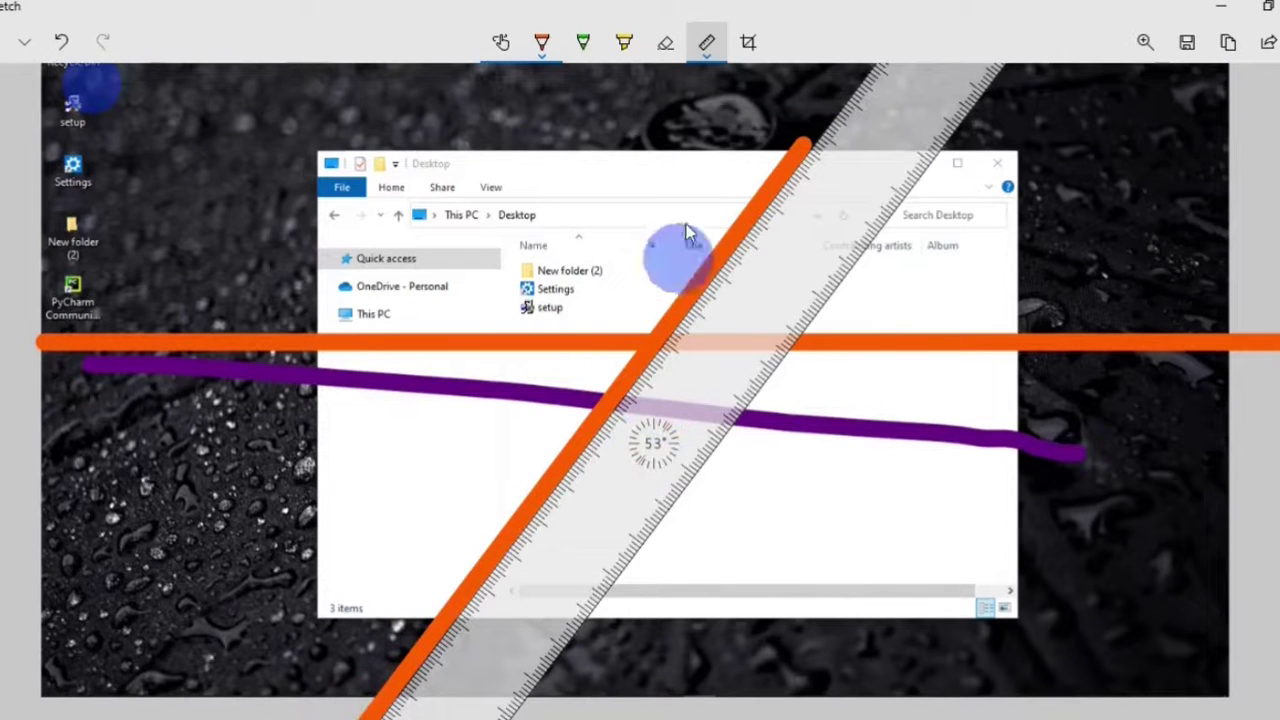
Replace the ruler with the protractor, trace an orange circle around it, and hide the protractor
click(708, 44)
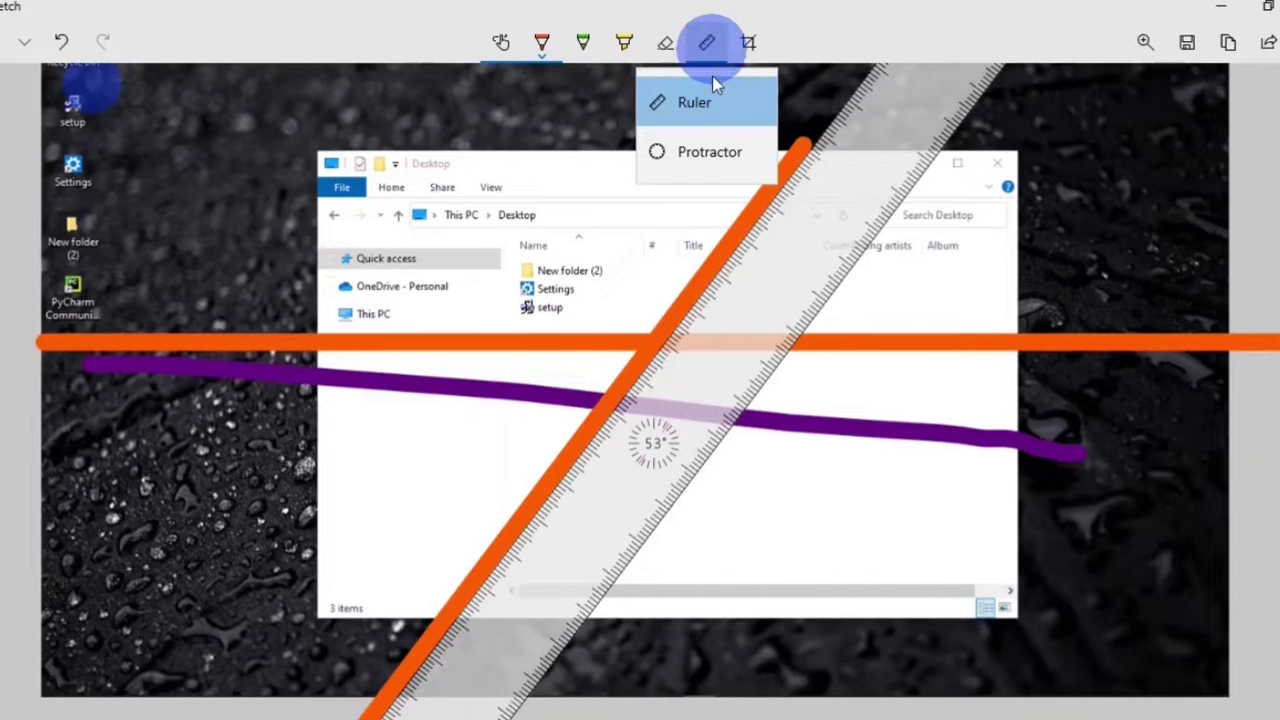
click(722, 170)
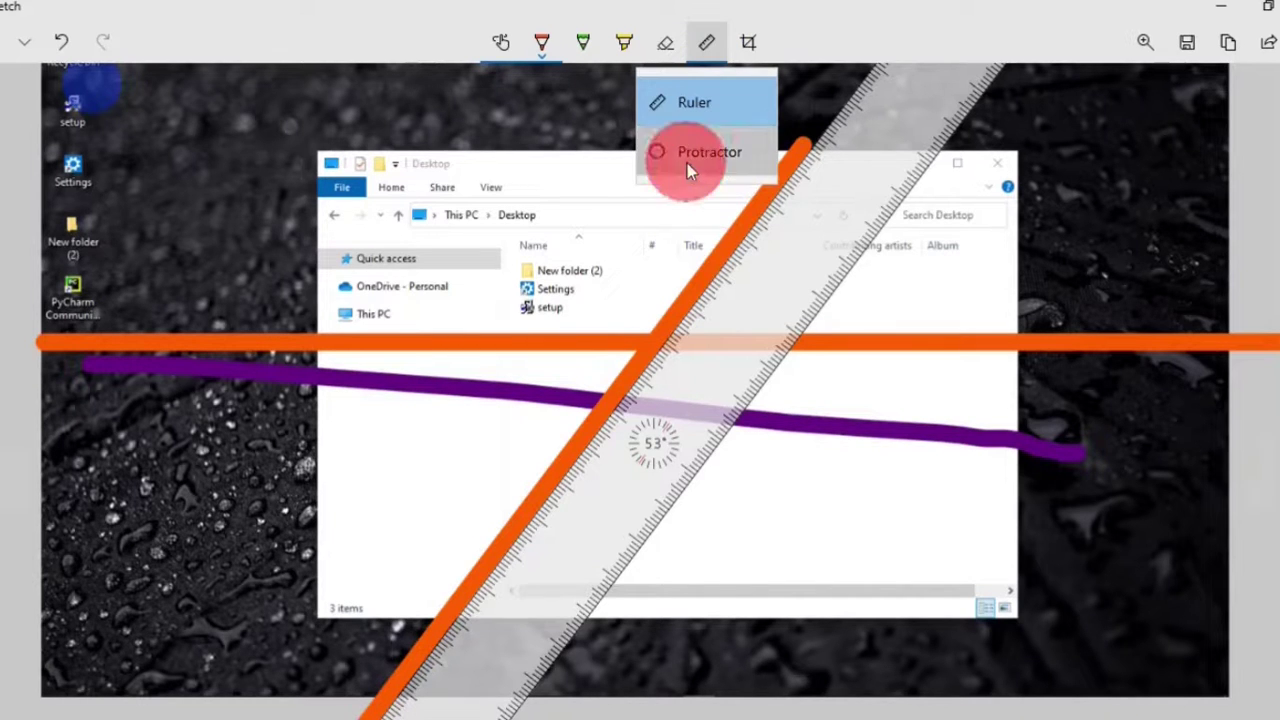
mouse_move(636, 238)
mouse_down()
mouse_move(502, 298)
mouse_move(840, 506)
mouse_move(571, 277)
mouse_up()
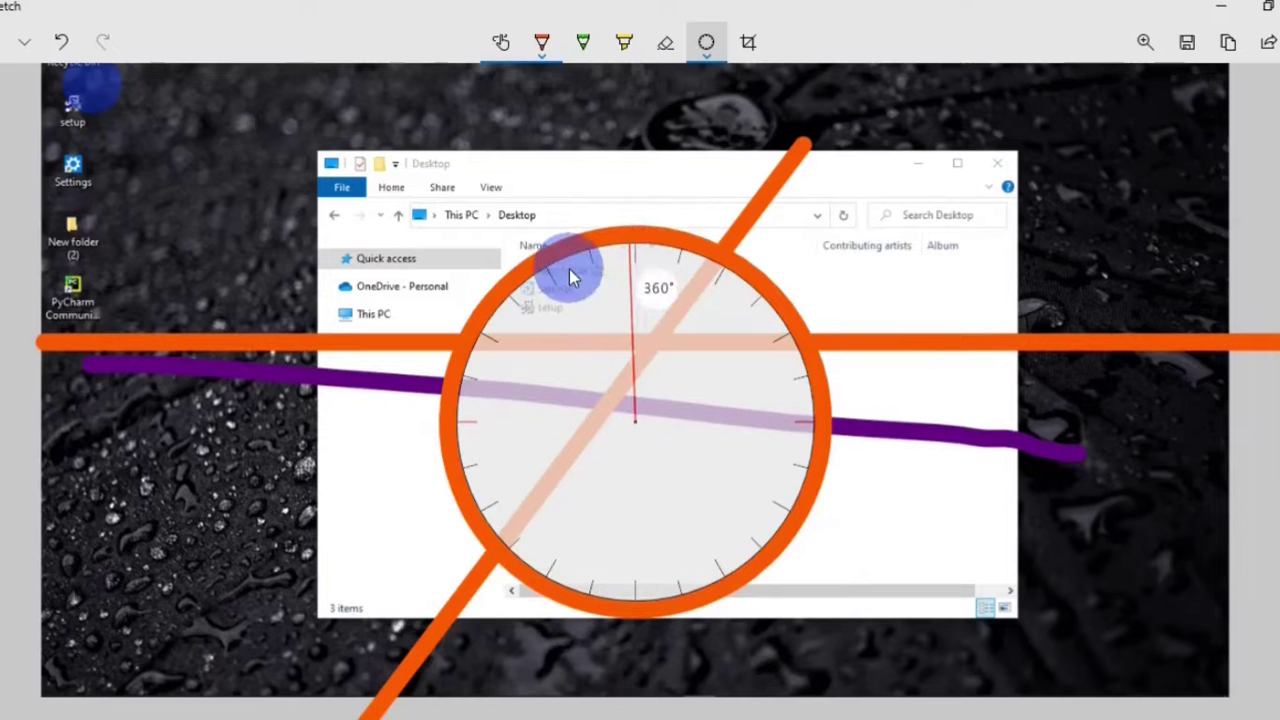
click(707, 44)
Crop the screenshot closer around the Desktop folder window, trimming the desktop icons, and apply the crop
click(748, 42)
drag(85, 110, 122, 143)
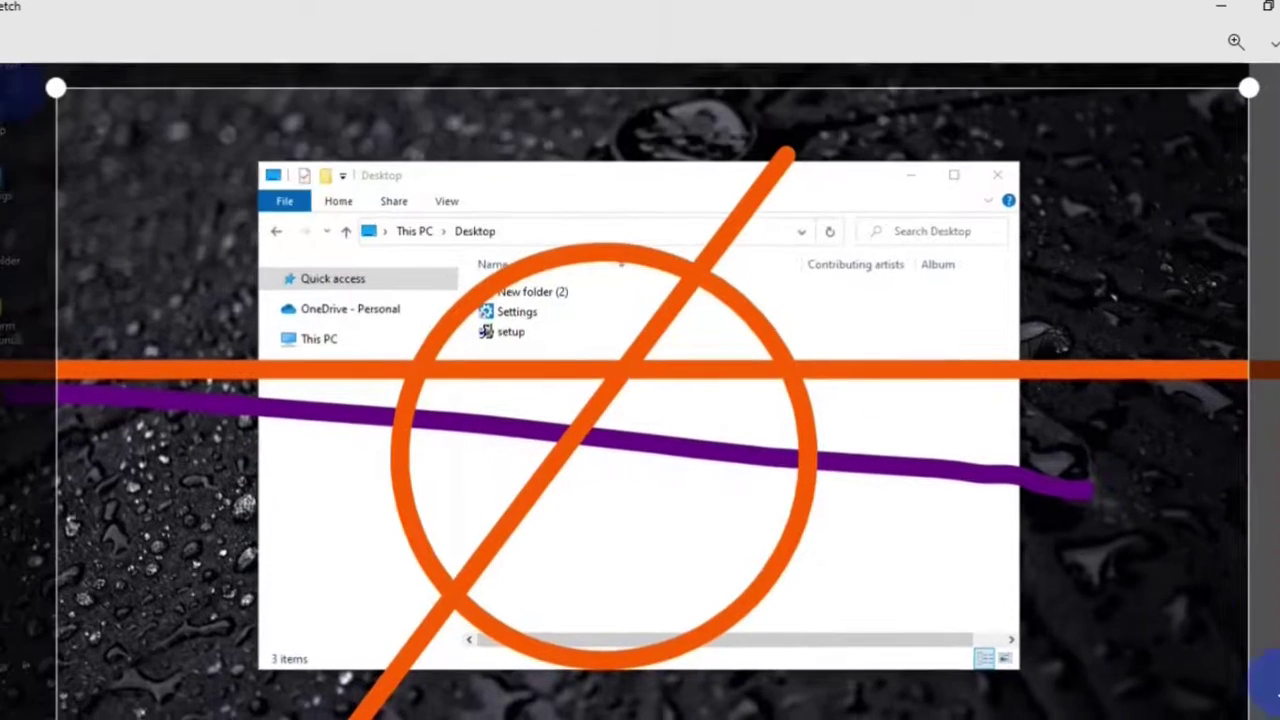
drag(1228, 718, 1070, 698)
drag(138, 143, 240, 147)
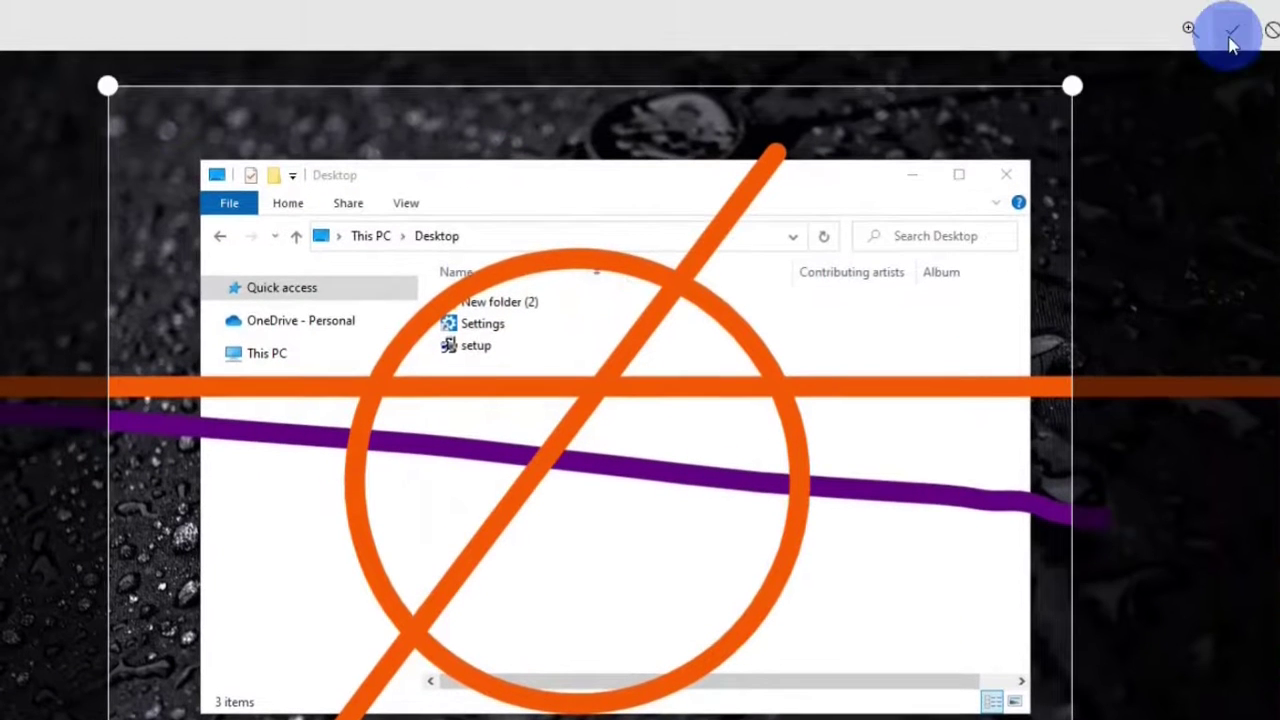
click(1214, 29)
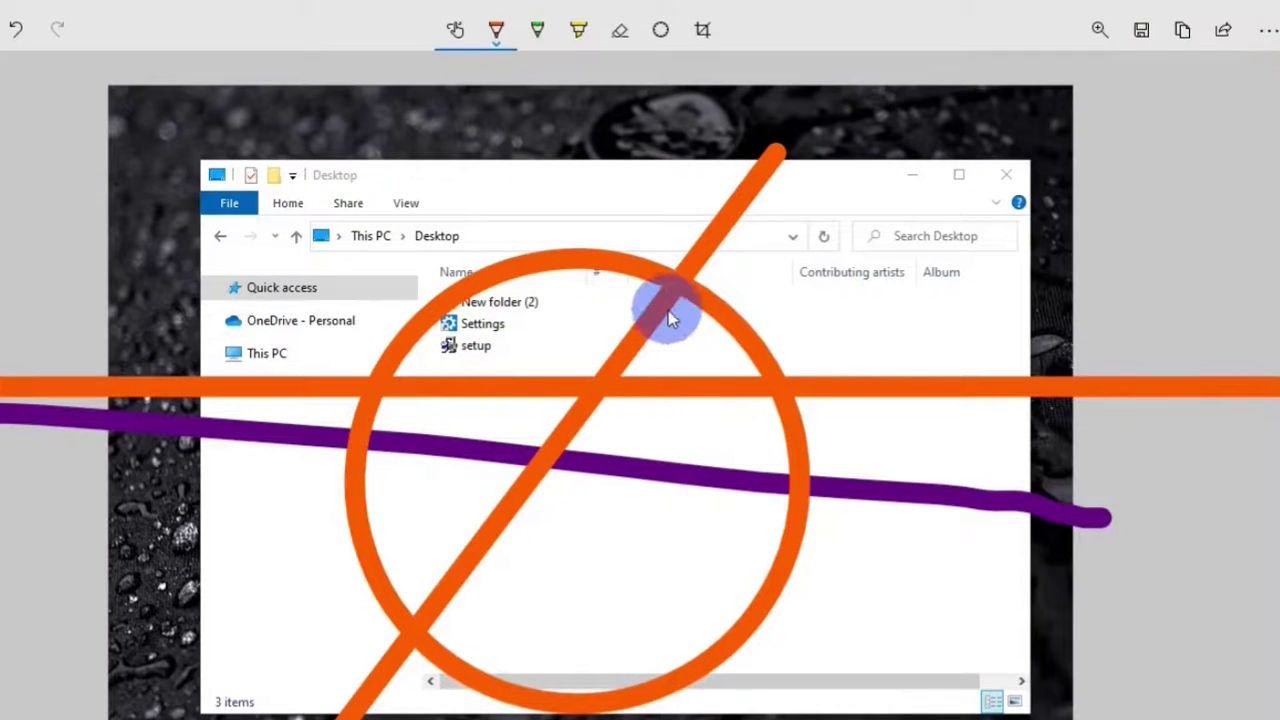
Save the annotated screenshot to the Desktop as a PNG file named DENNISTECHTIPS
click(1103, 38)
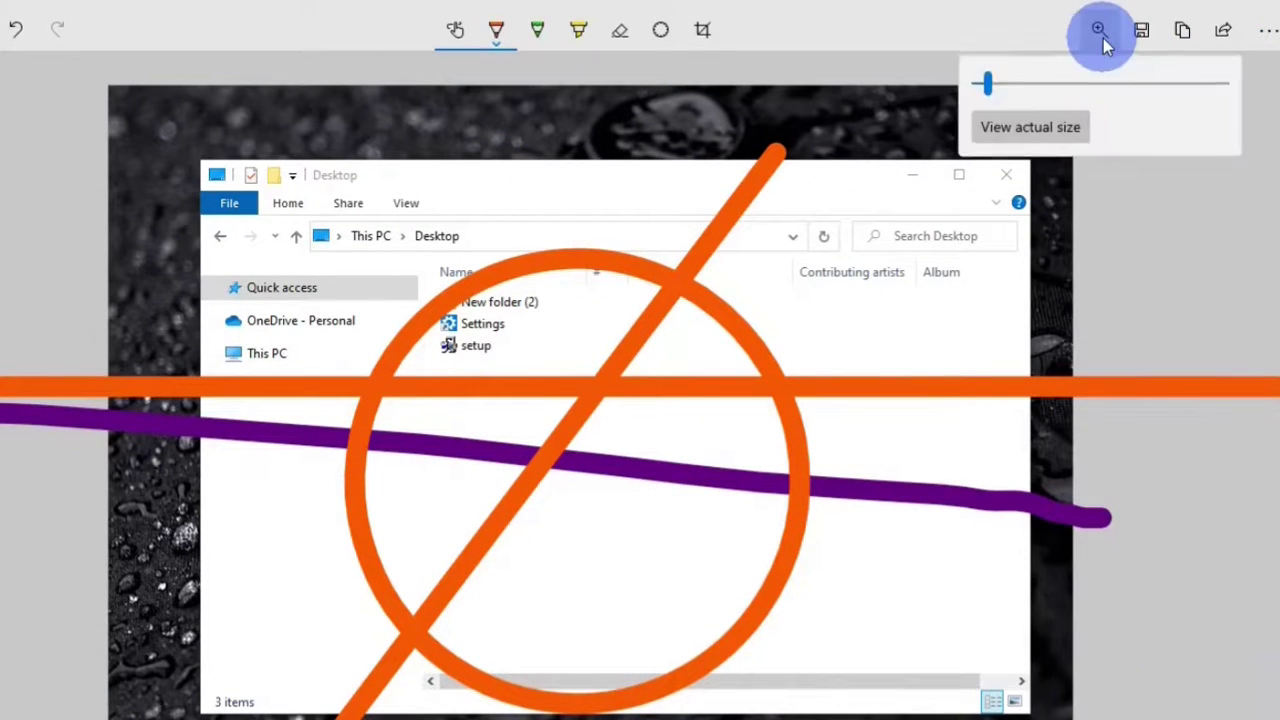
mouse_move(986, 83)
mouse_down()
mouse_move(1168, 80)
mouse_move(974, 86)
mouse_up()
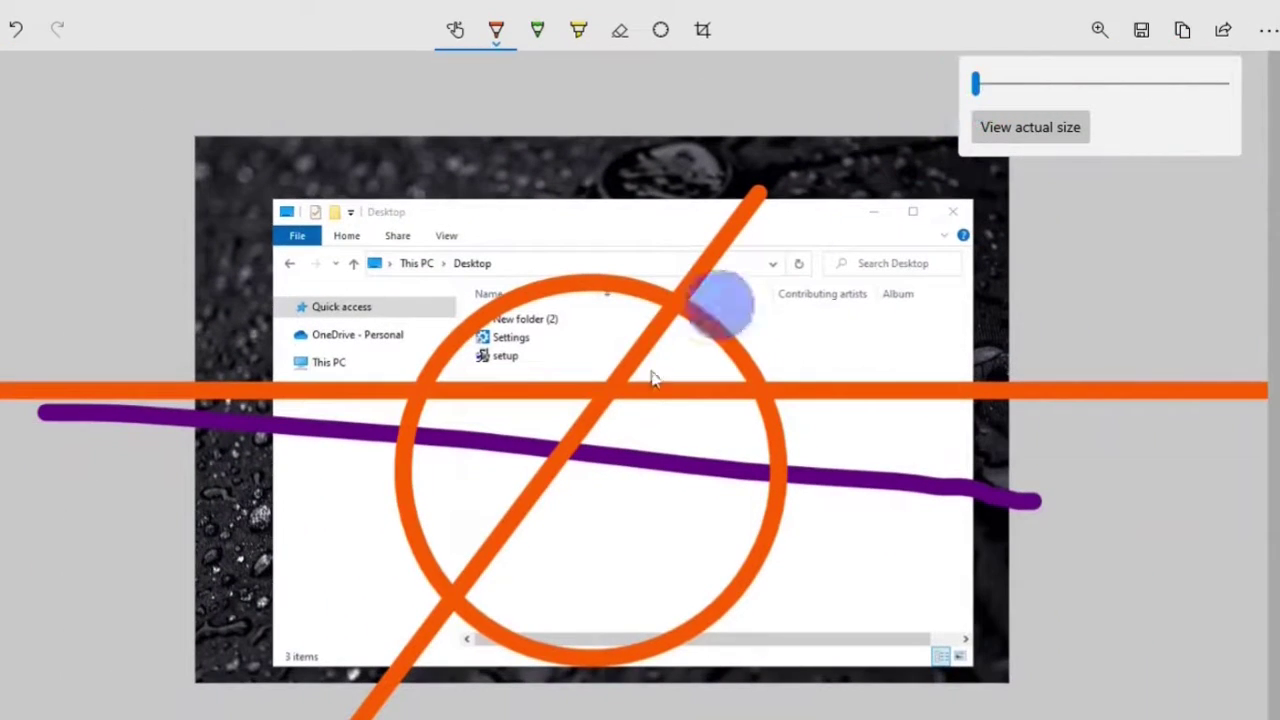
click(603, 420)
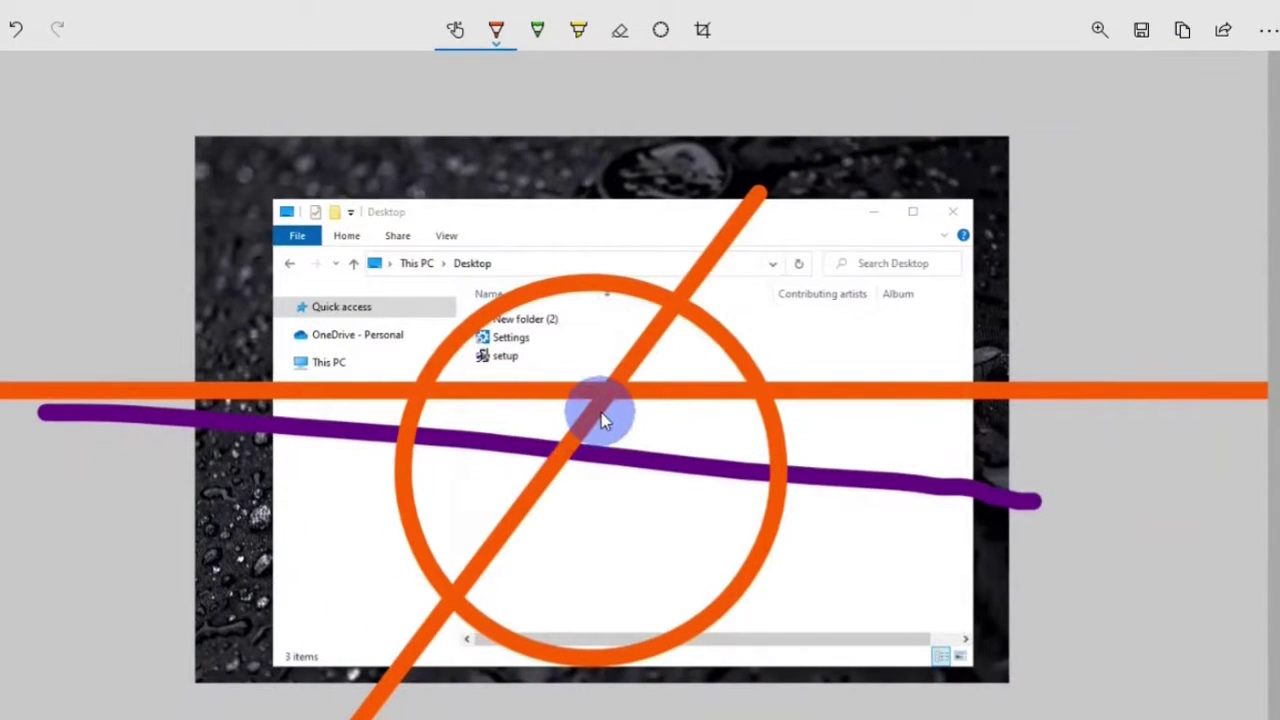
click(1148, 42)
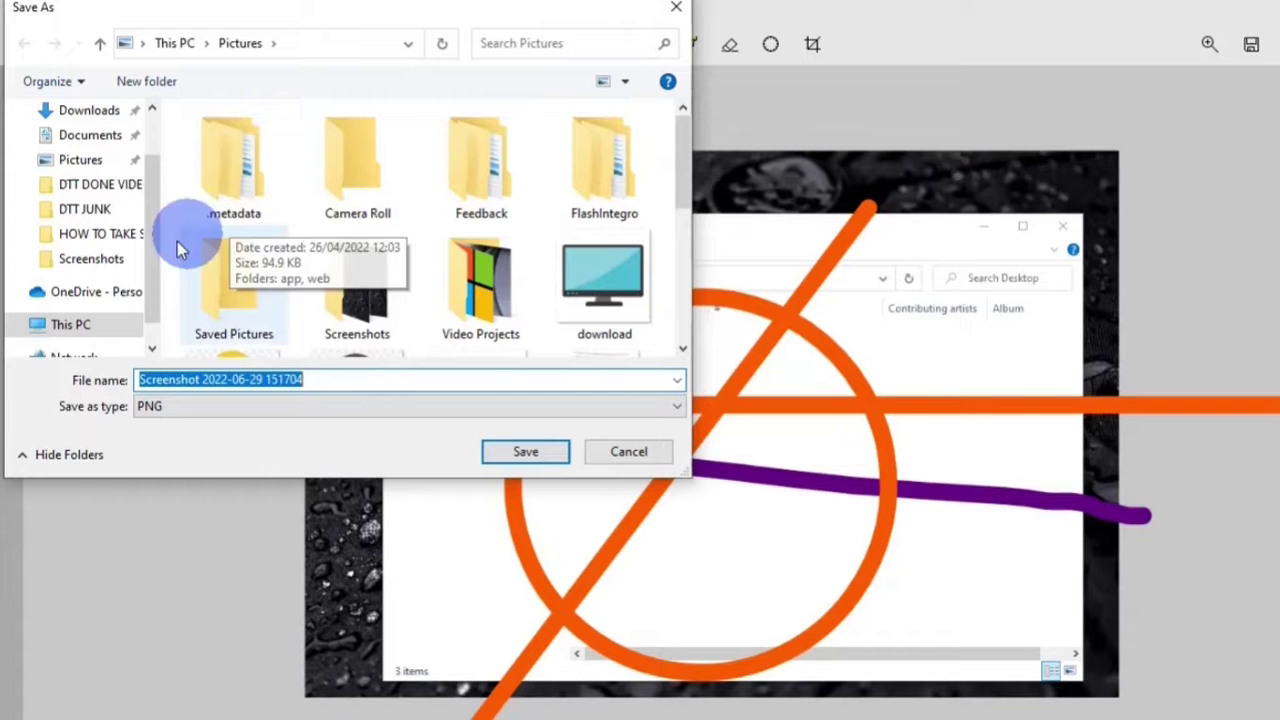
drag(158, 243, 160, 171)
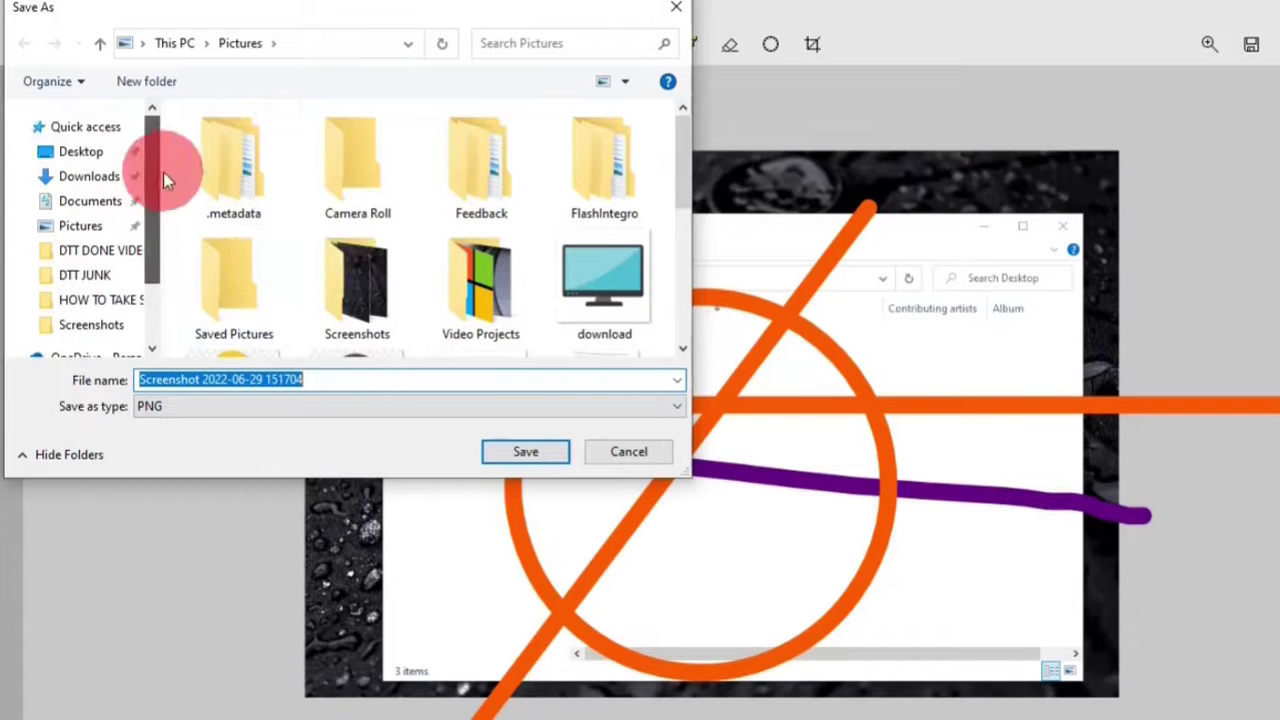
click(88, 158)
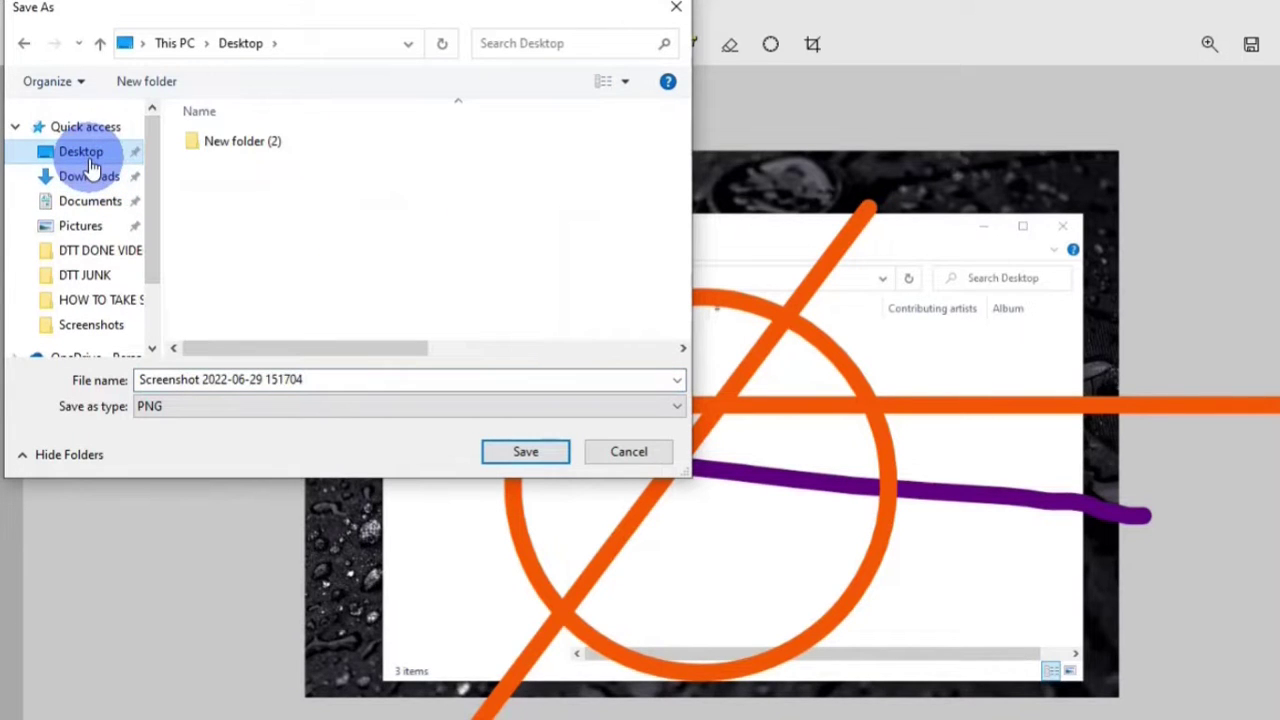
drag(305, 379, 55, 376)
text(DENNISTECHTIPS)
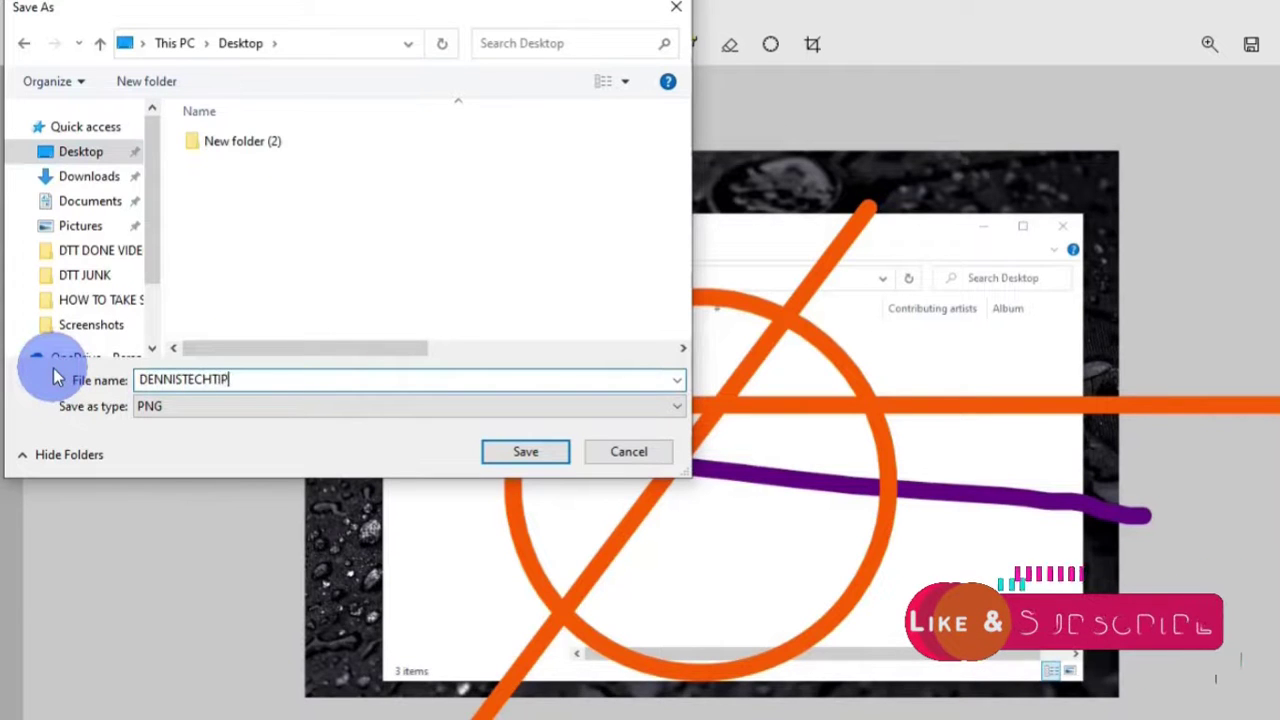
click(209, 407)
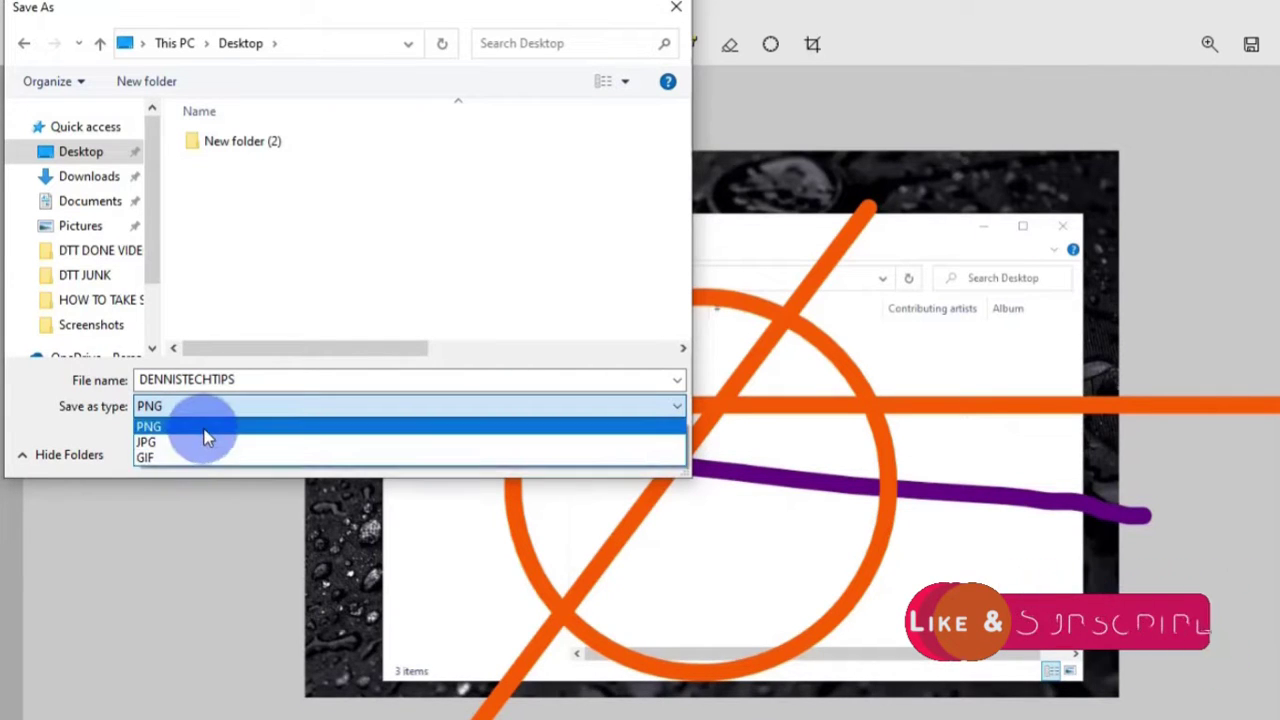
click(204, 430)
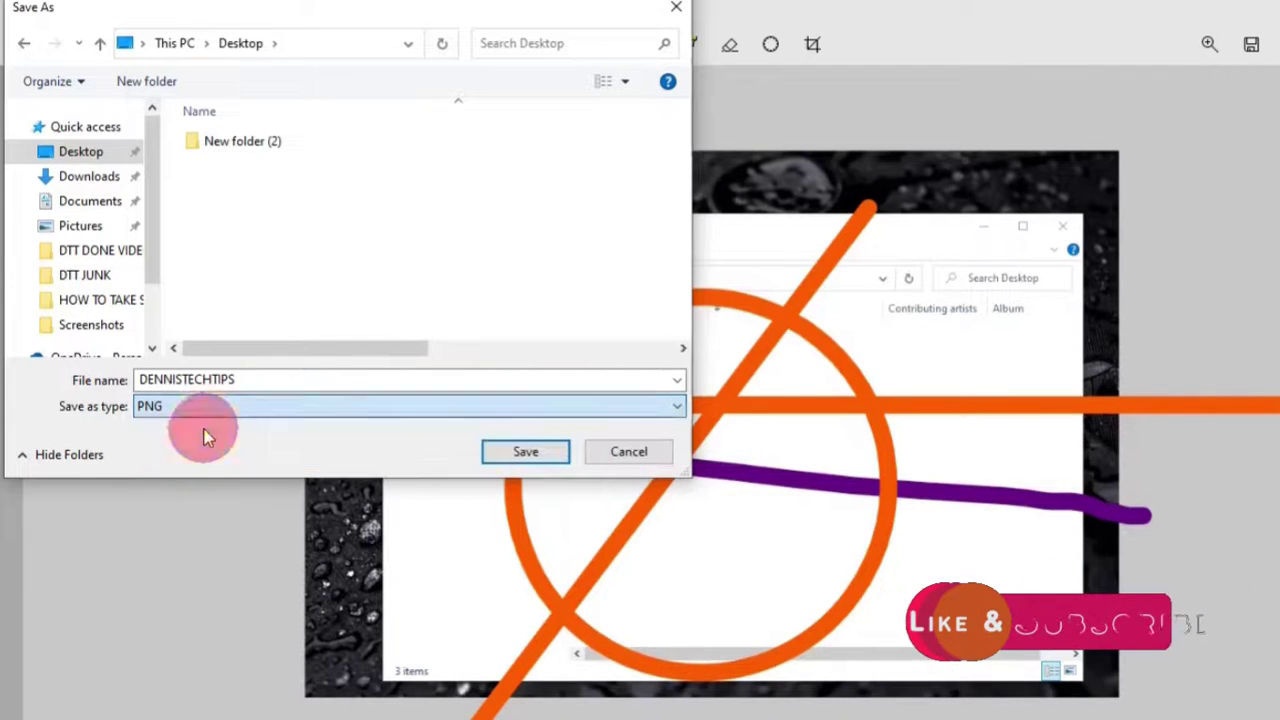
click(517, 451)
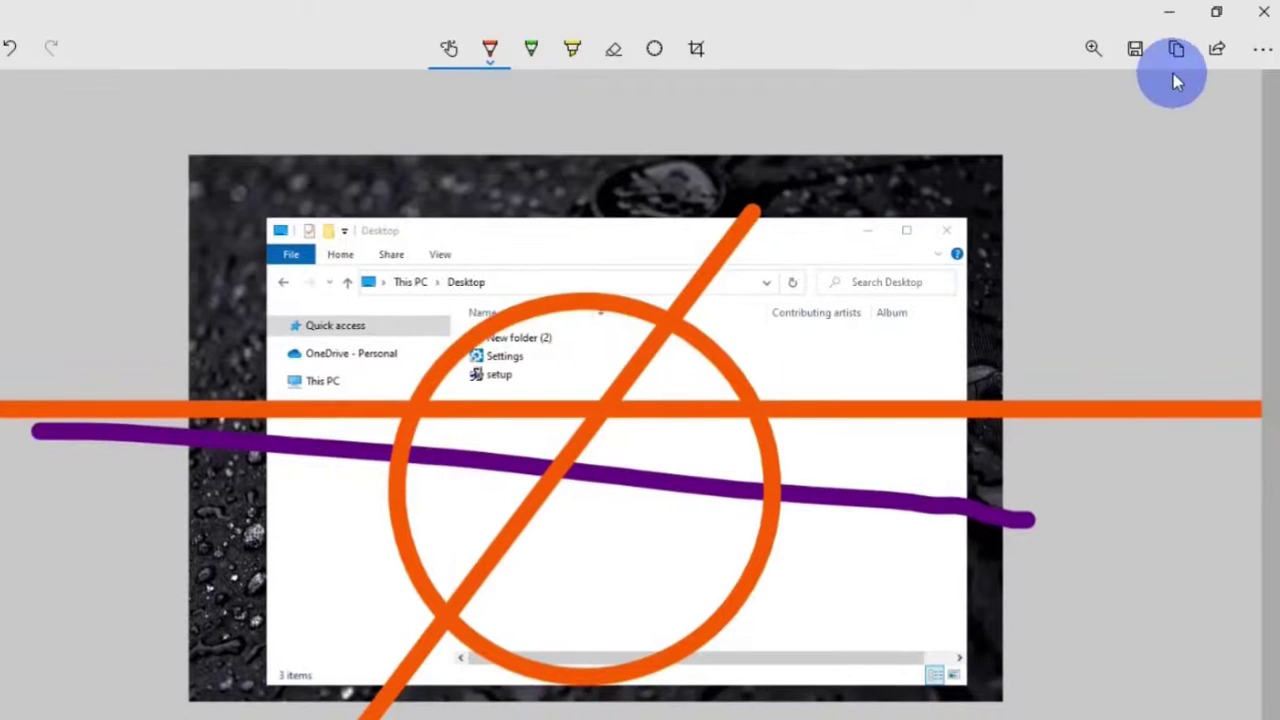
Copy the annotated screenshot to the clipboard and look through the additional options for opening, printing and settings
click(1176, 50)
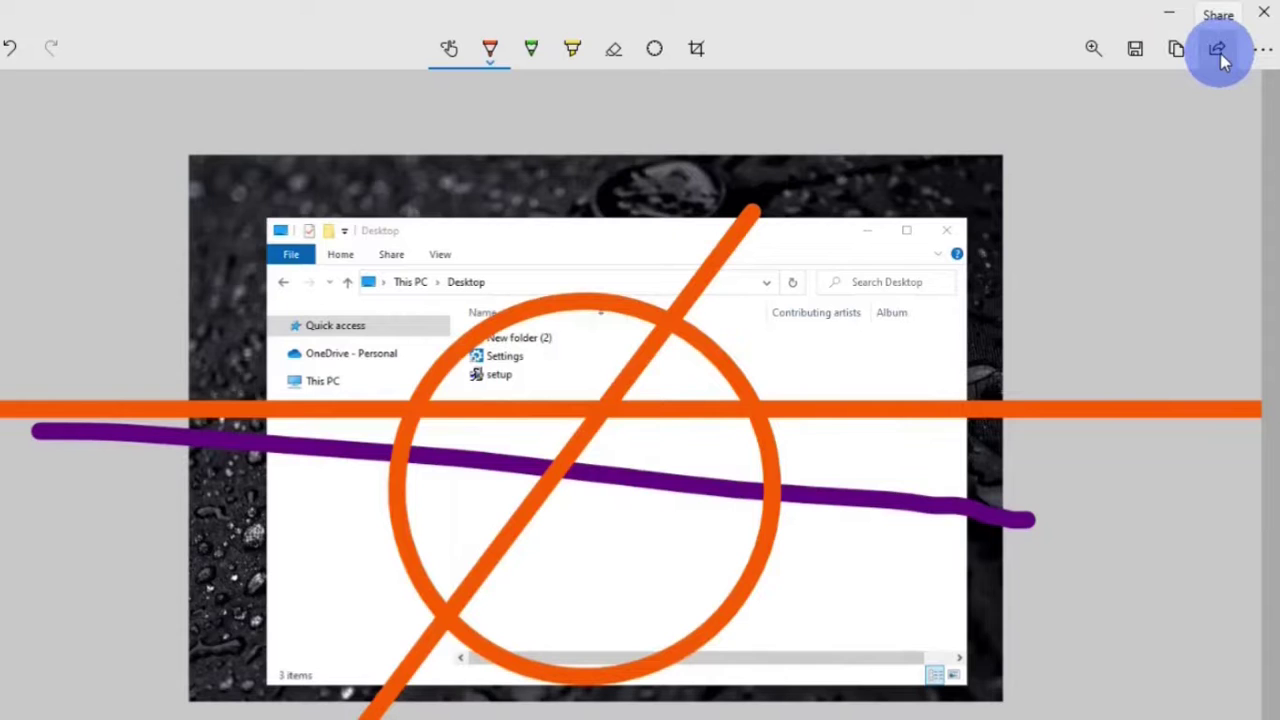
click(1262, 50)
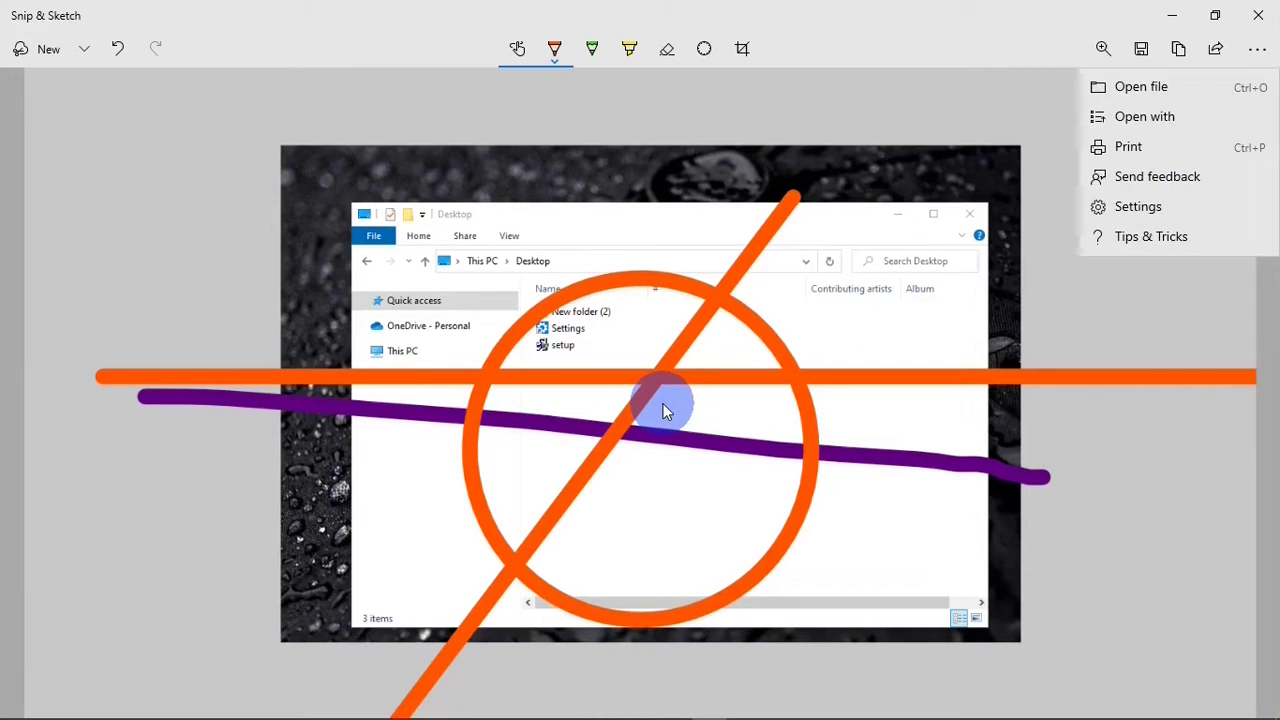
click(611, 446)
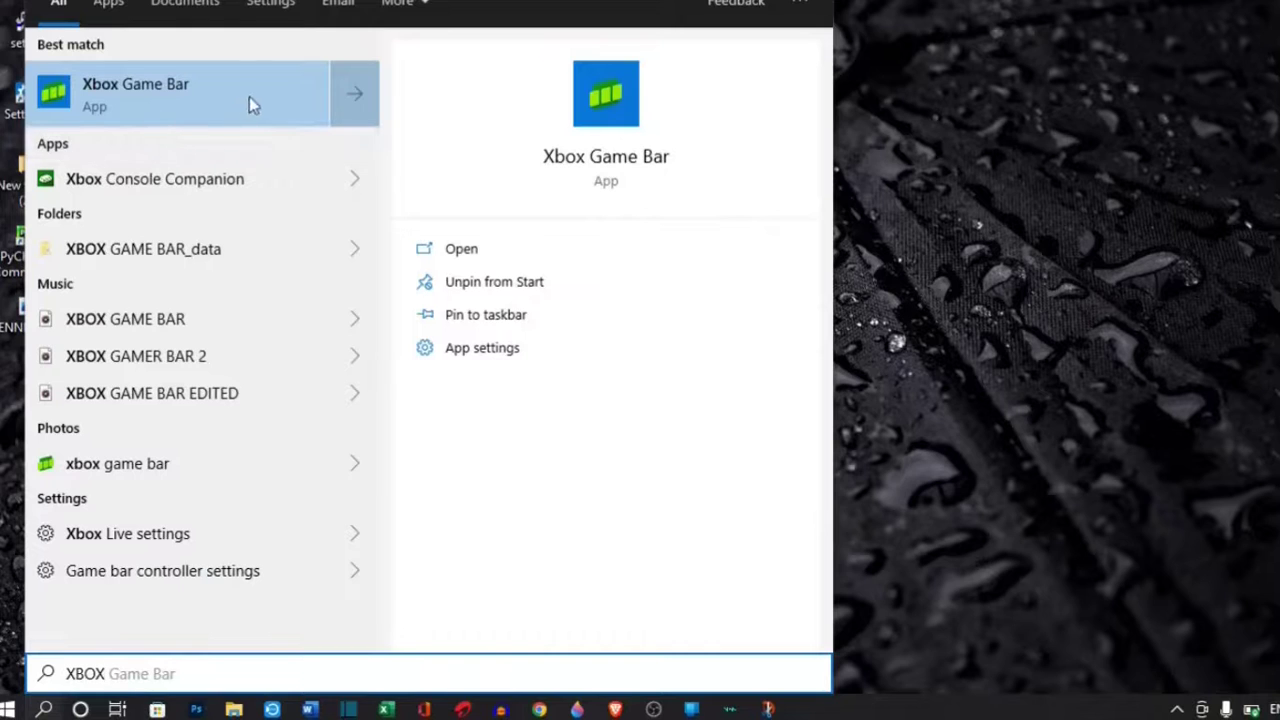
Switch to Xbox Game Bar to take a screenshot, and view the new capture in its gallery
click(506, 250)
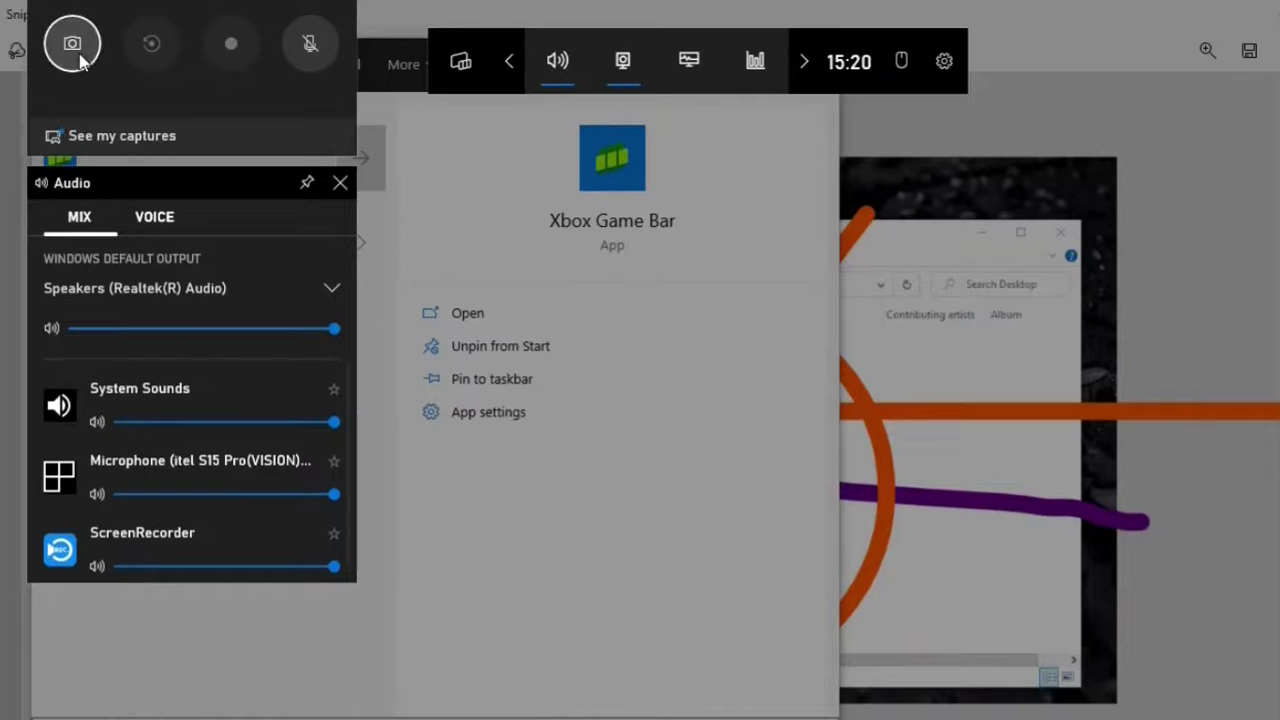
click(78, 58)
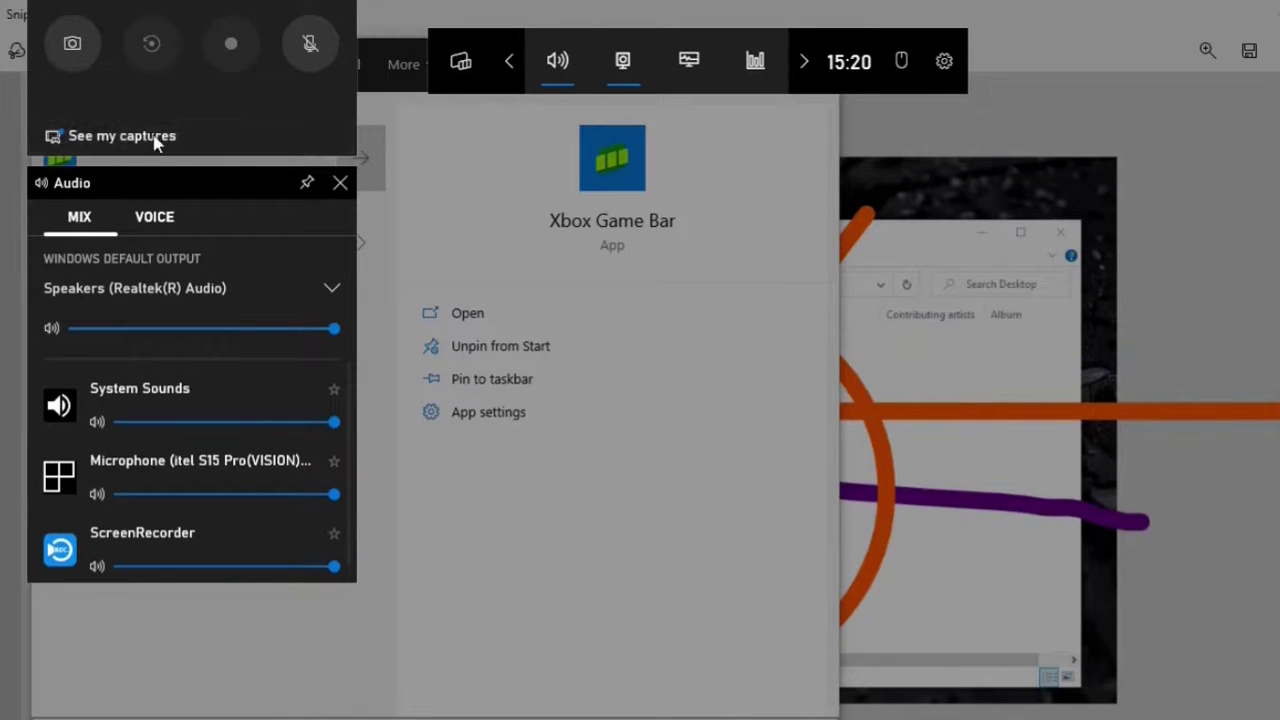
click(88, 140)
click(428, 200)
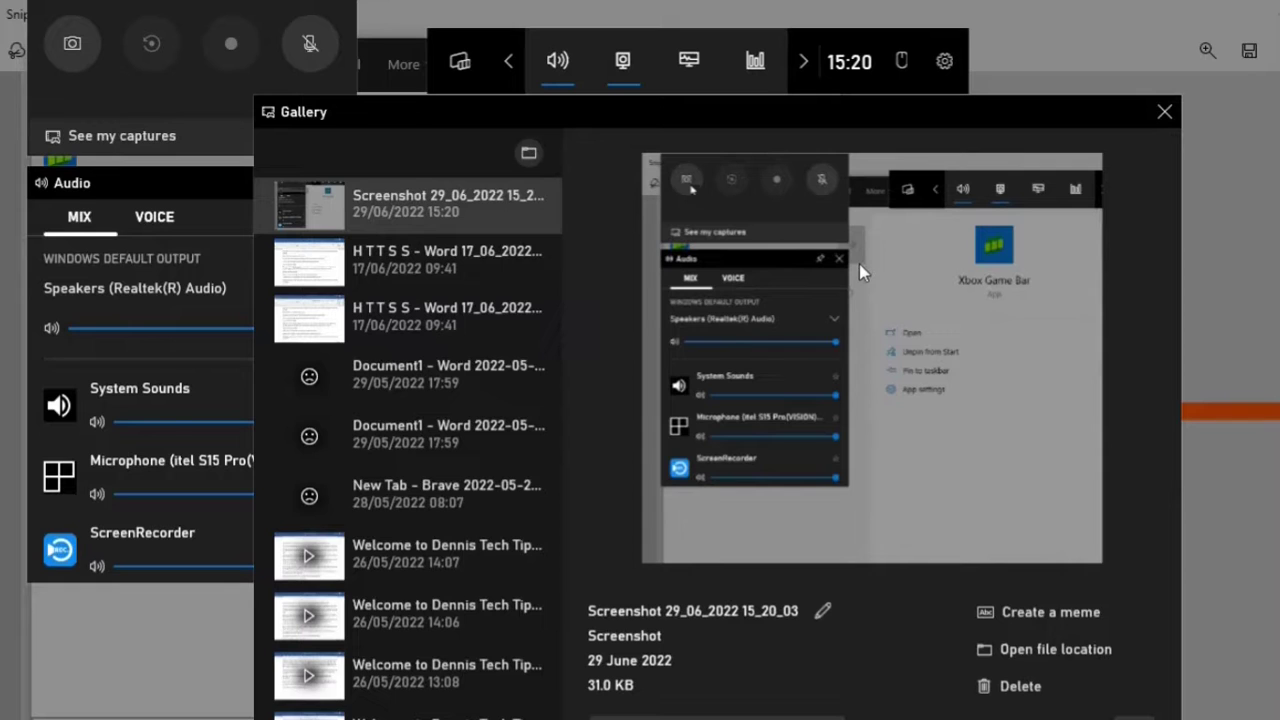
click(1165, 112)
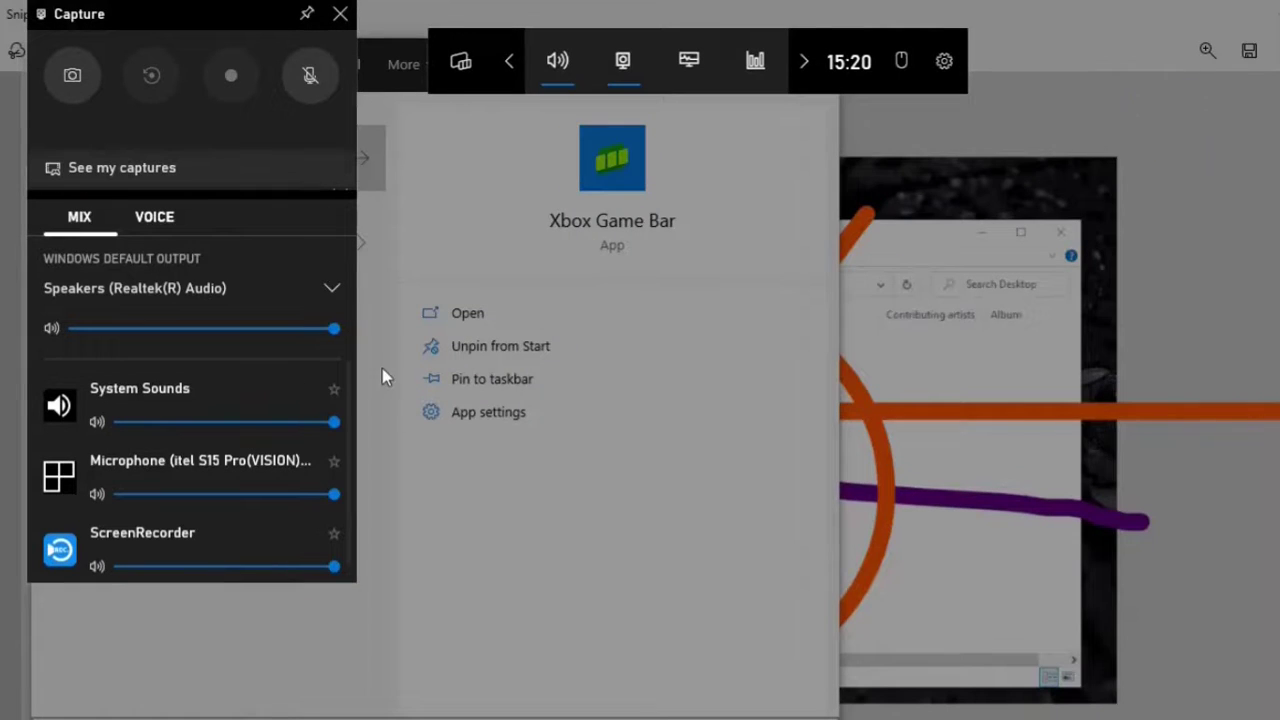
Dismiss the Xbox Game Bar overlay and minimize the Snip & Sketch window to reveal the desktop
click(190, 288)
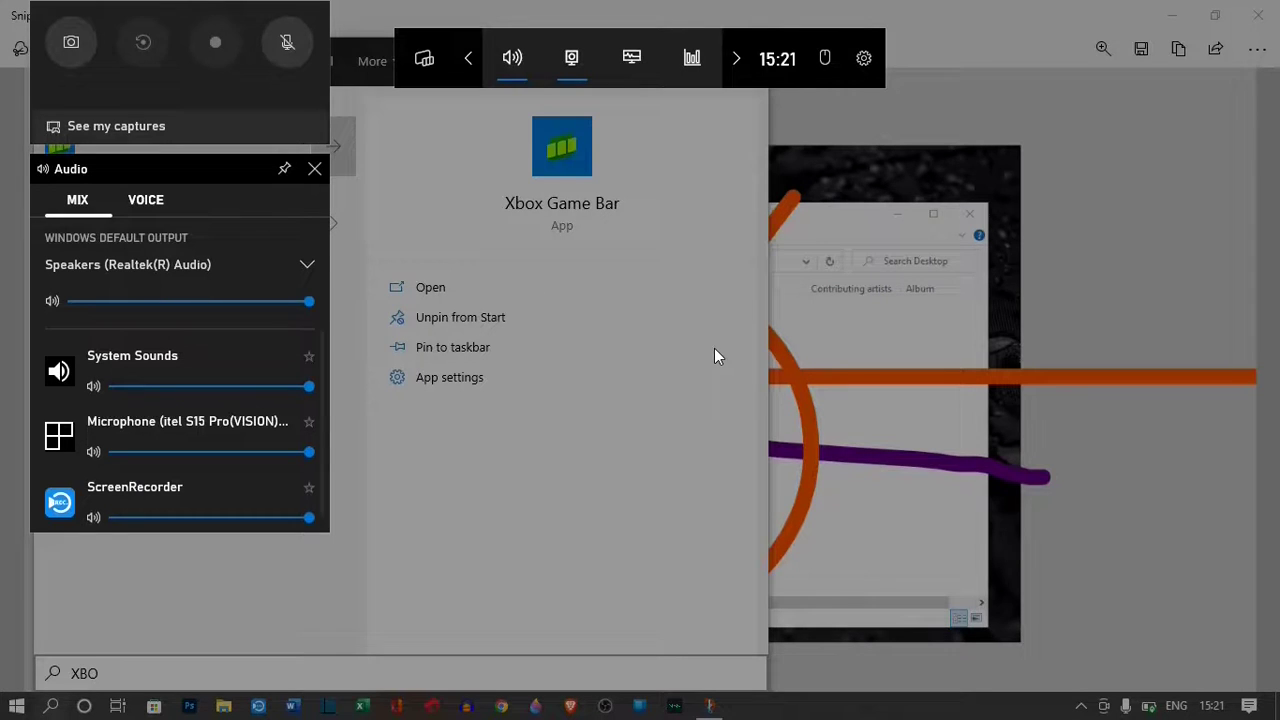
key(super+g)
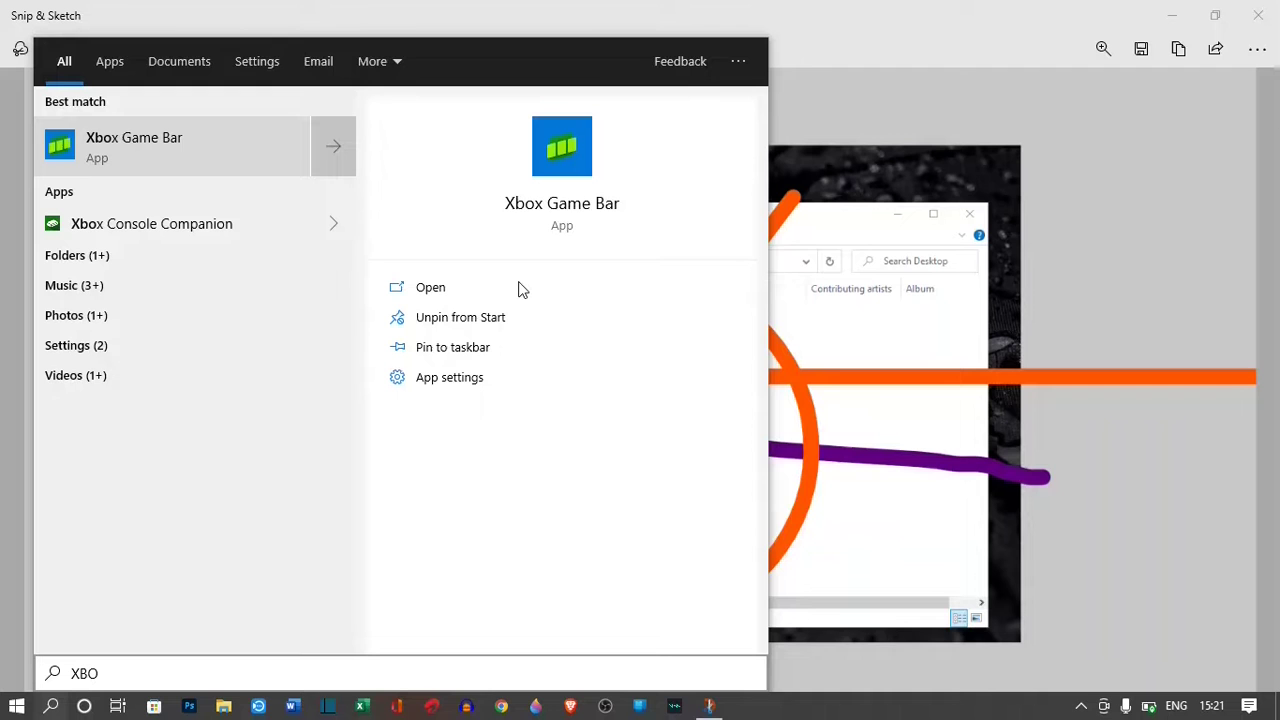
click(1176, 12)
click(1172, 14)
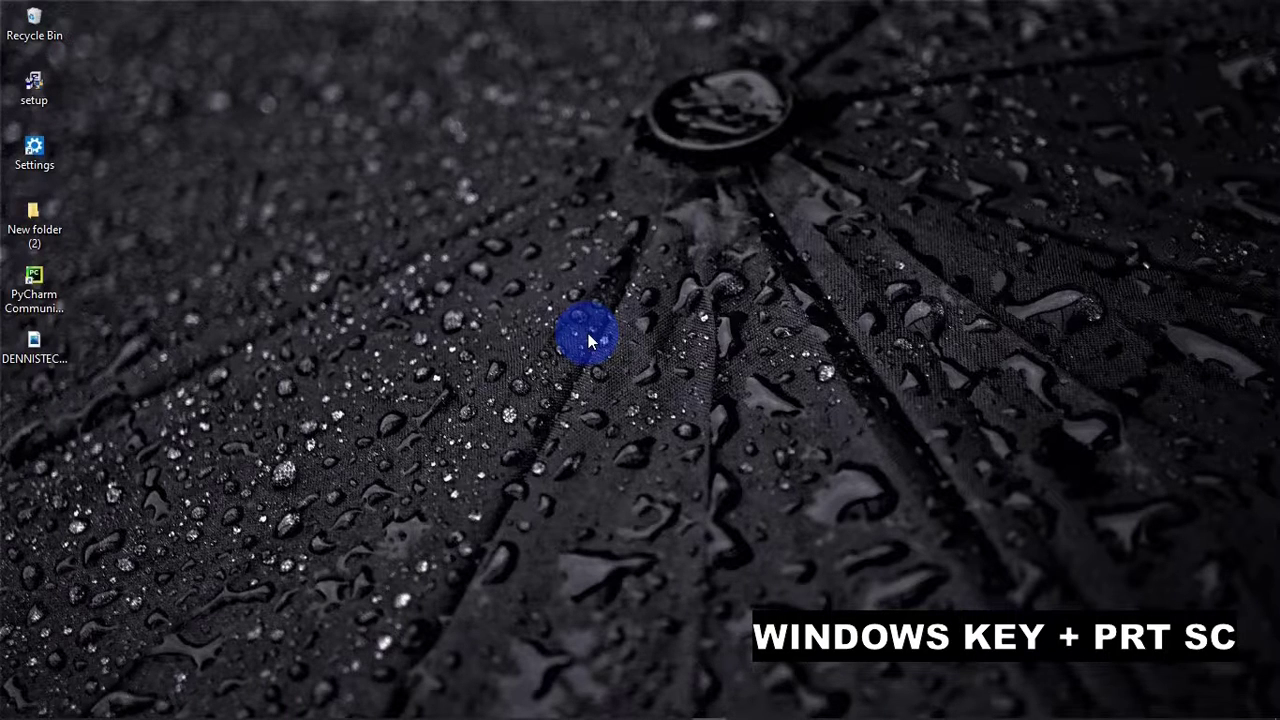
Capture the whole desktop straight to a file and open the newest image in the Screenshots folder under Pictures
key(super+Print)
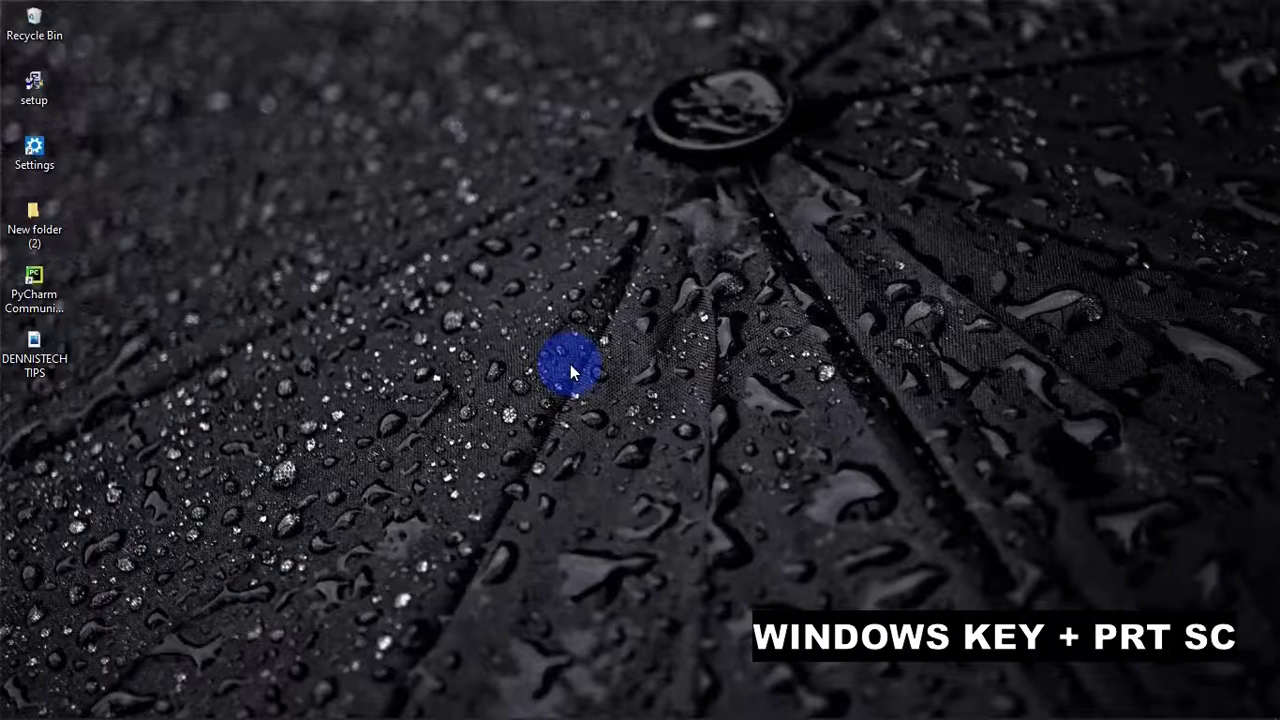
key(super+e)
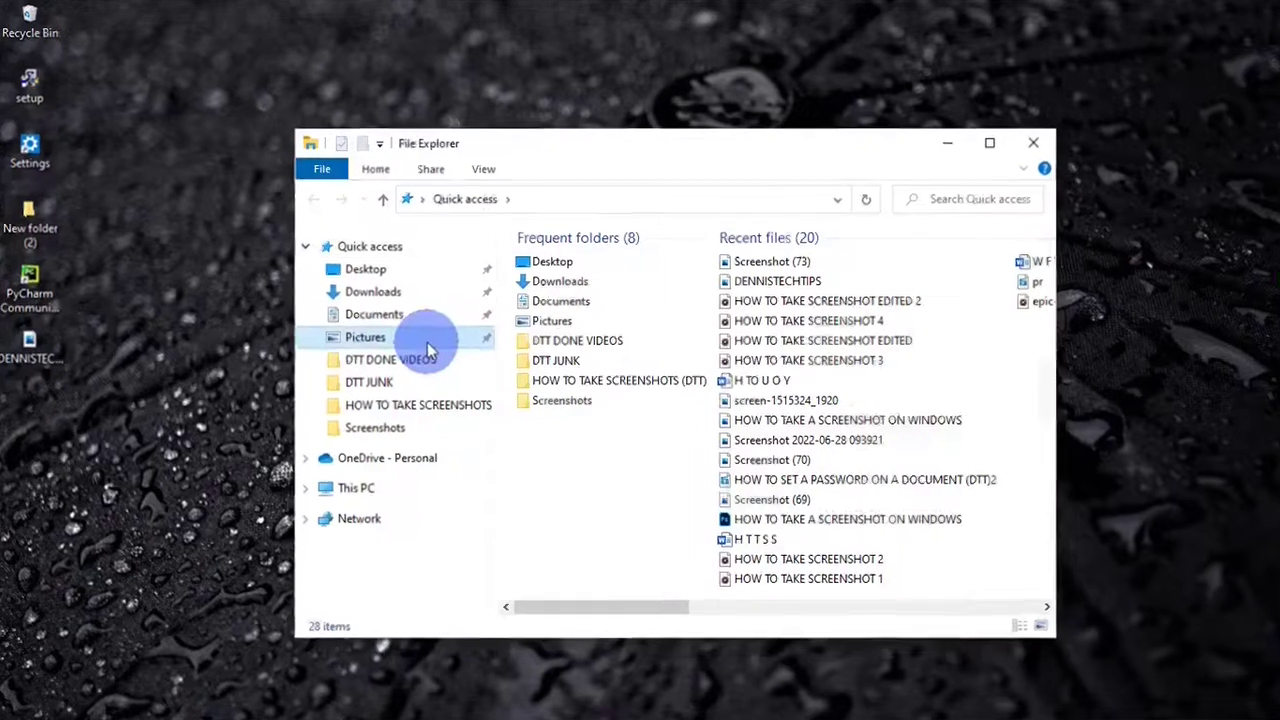
click(420, 337)
double_click(551, 413)
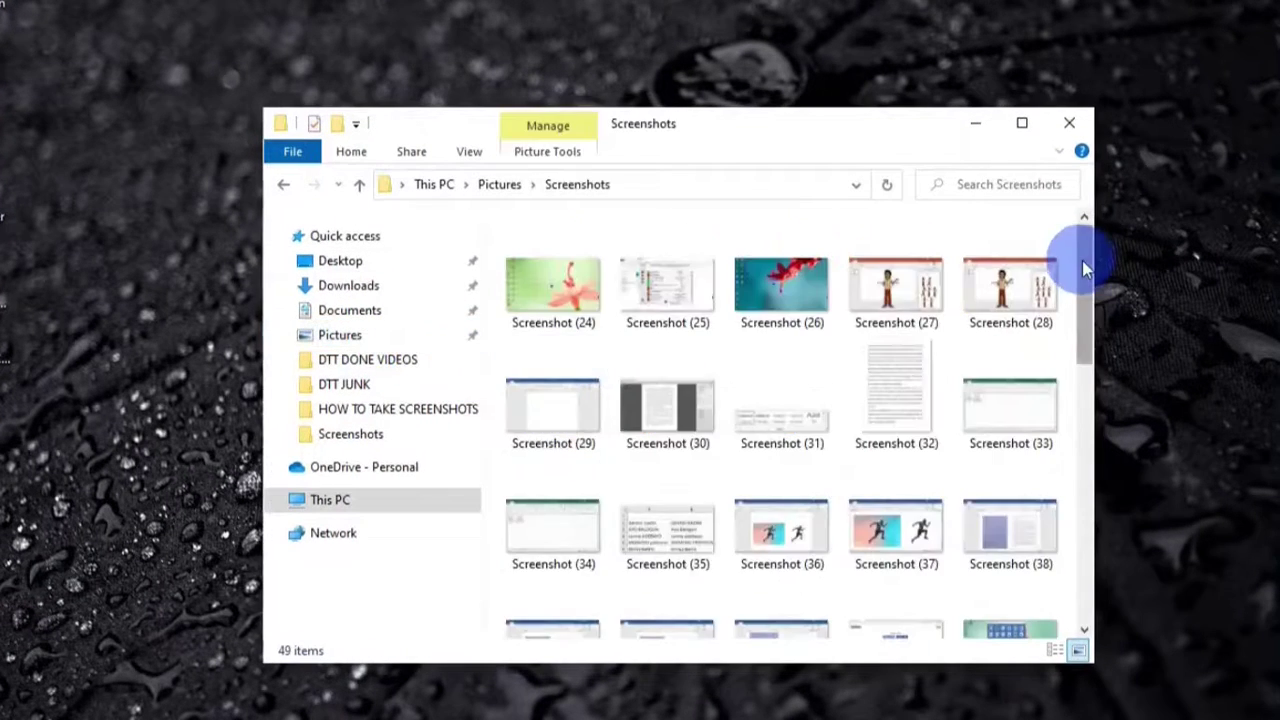
drag(1082, 260, 1088, 578)
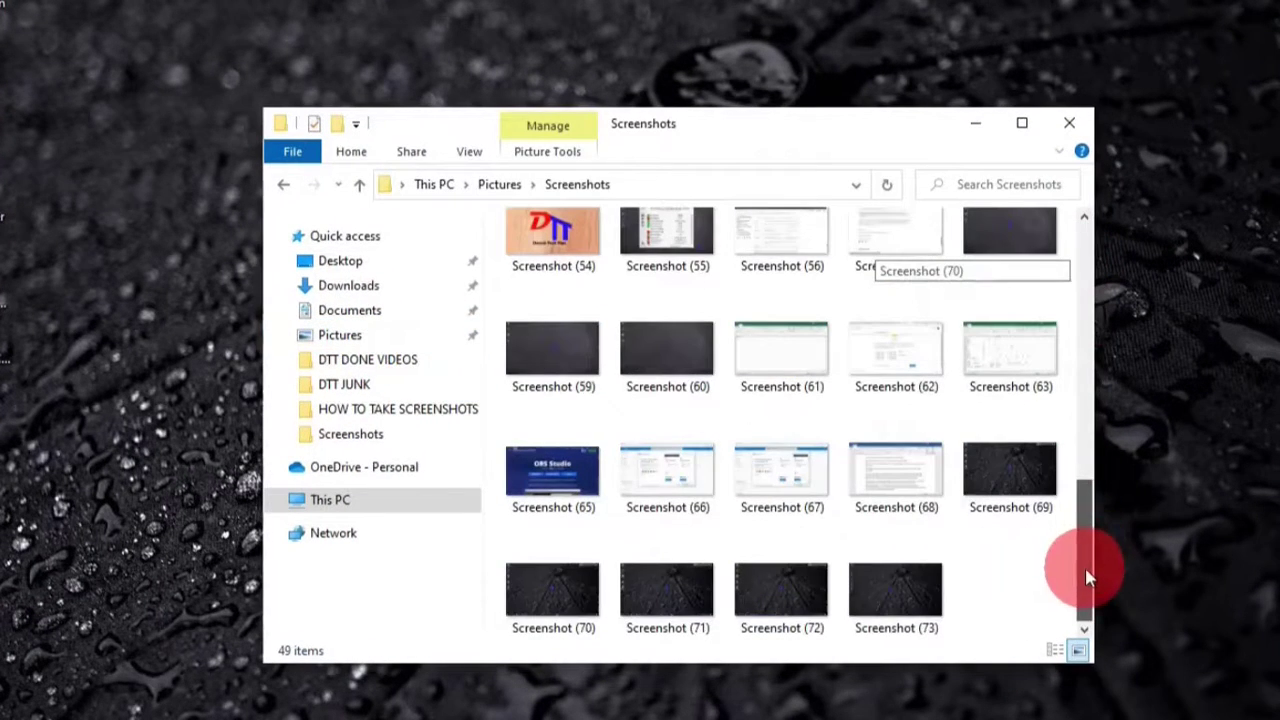
double_click(909, 604)
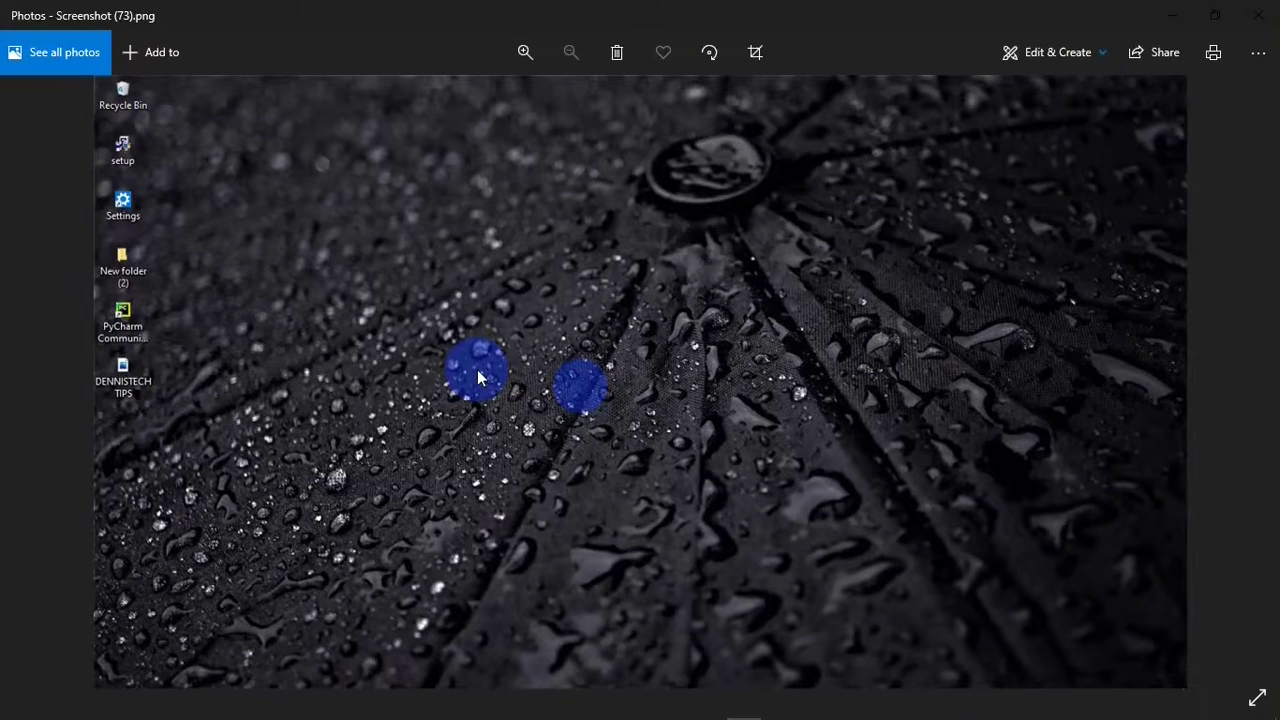